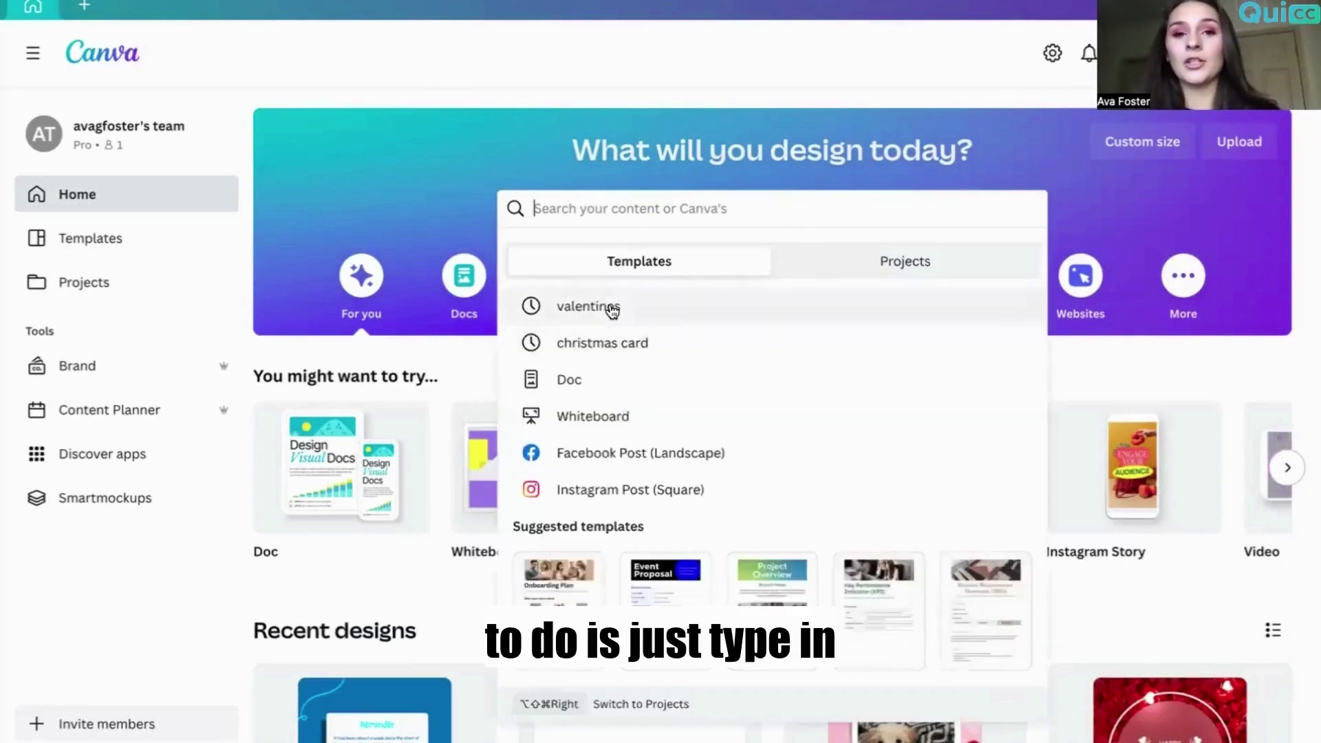
# - Show the 'valentines' template results and scroll through the Valentine's card designs
pyautogui.click(612, 307)
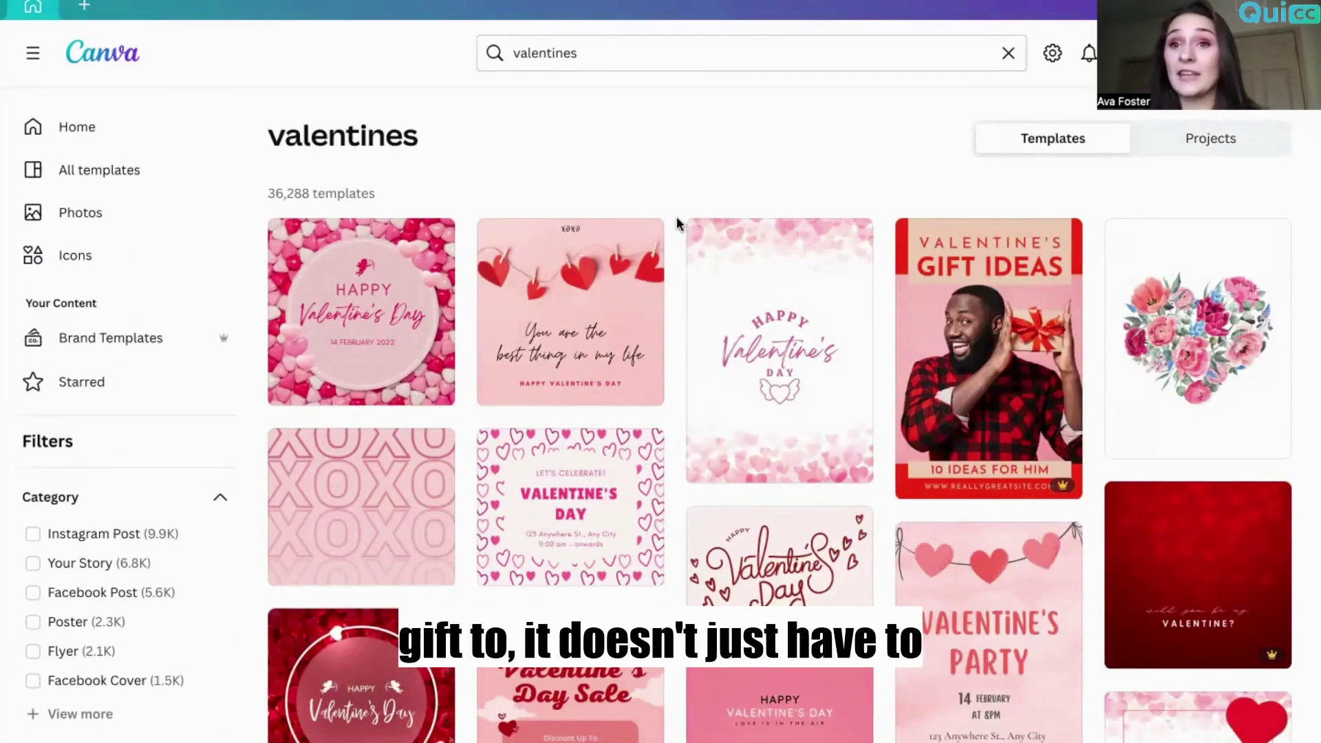
pyautogui.scroll(-1, 676, 219)
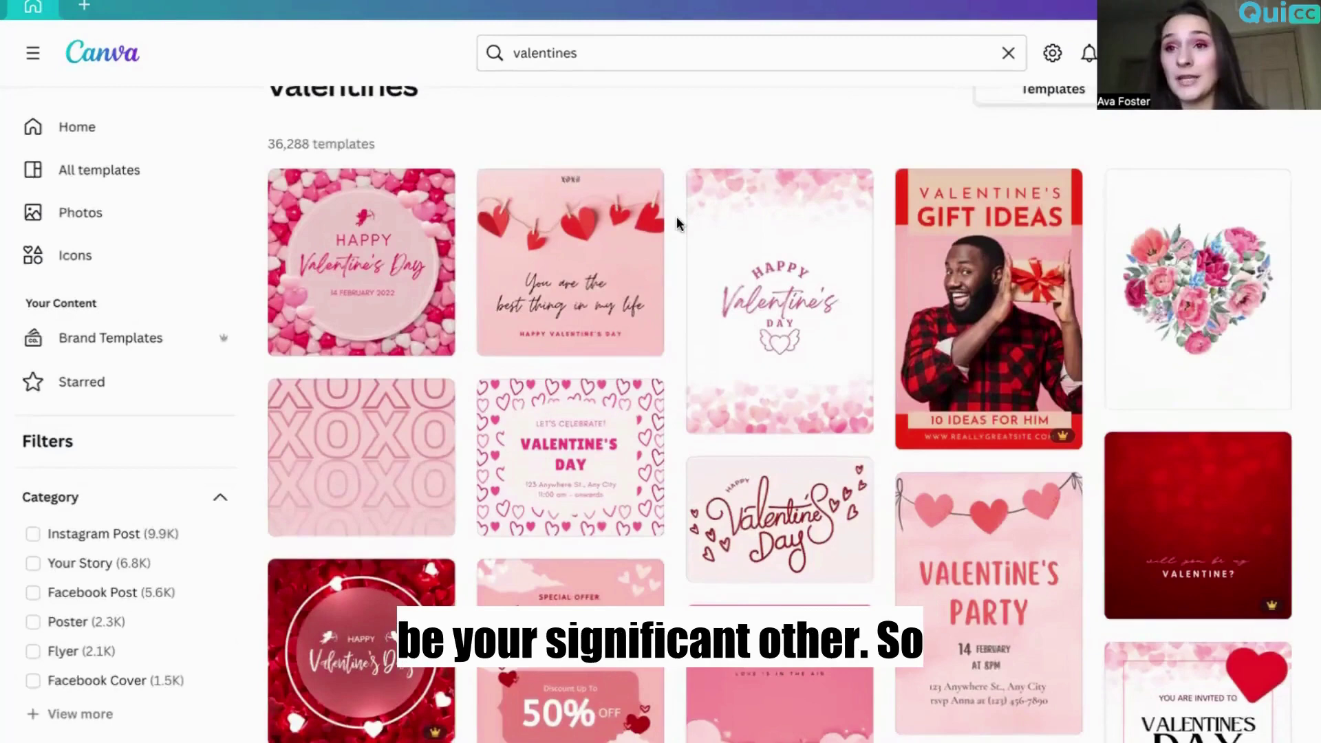
pyautogui.scroll(-2, 676, 219)
pyautogui.scroll(-8, 677, 220)
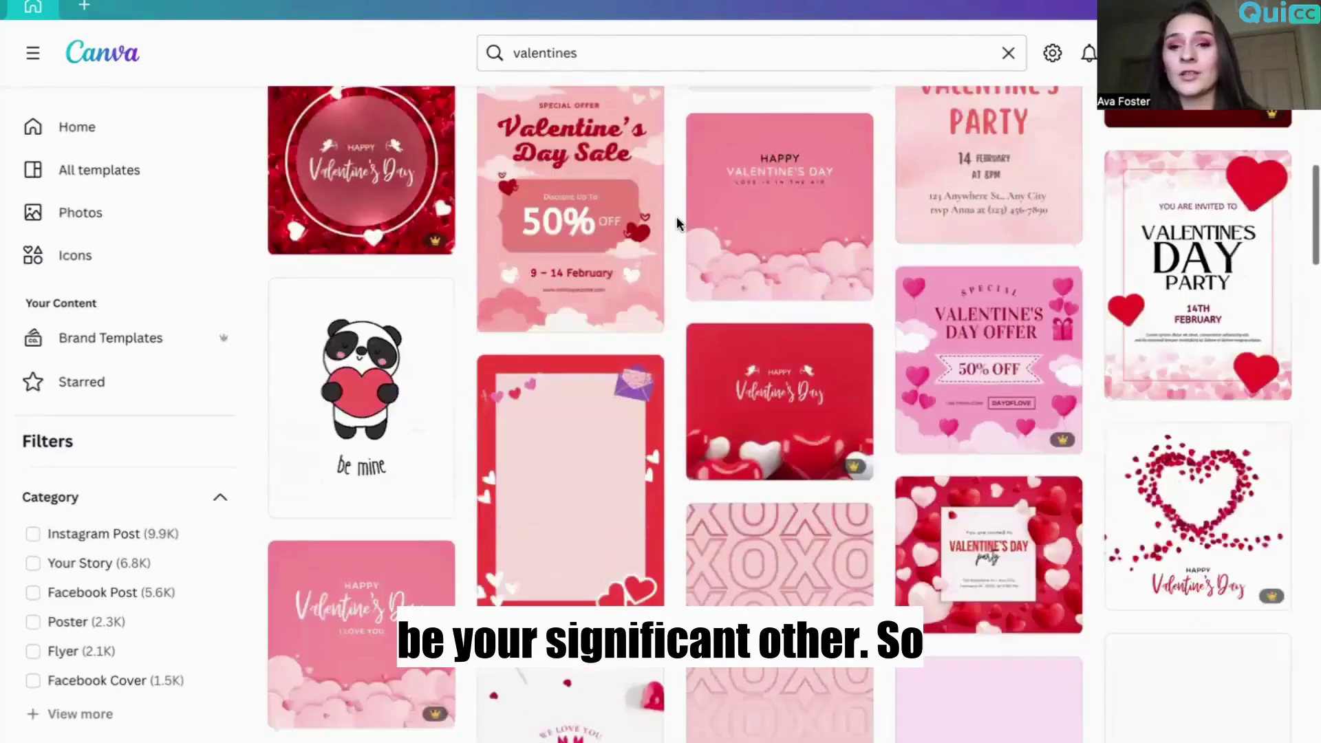
pyautogui.scroll(-2, 676, 220)
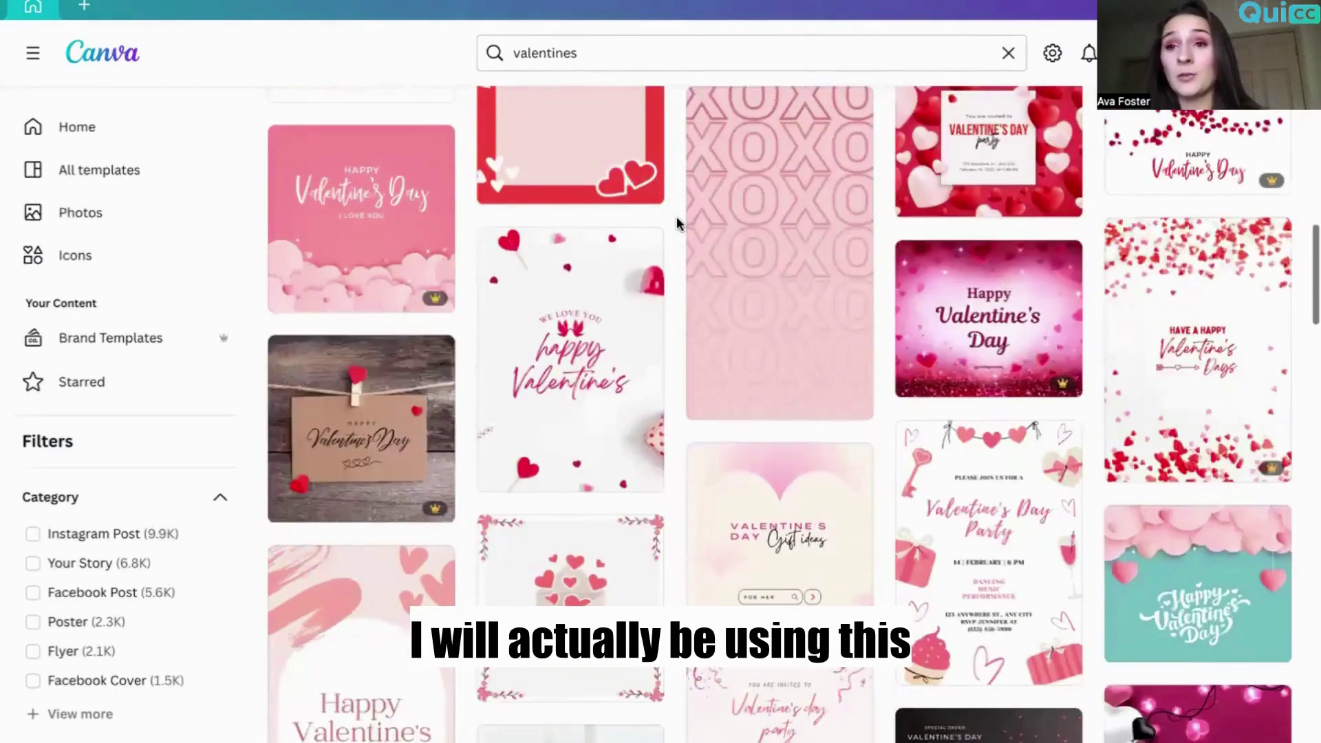
pyautogui.scroll(-3, 676, 216)
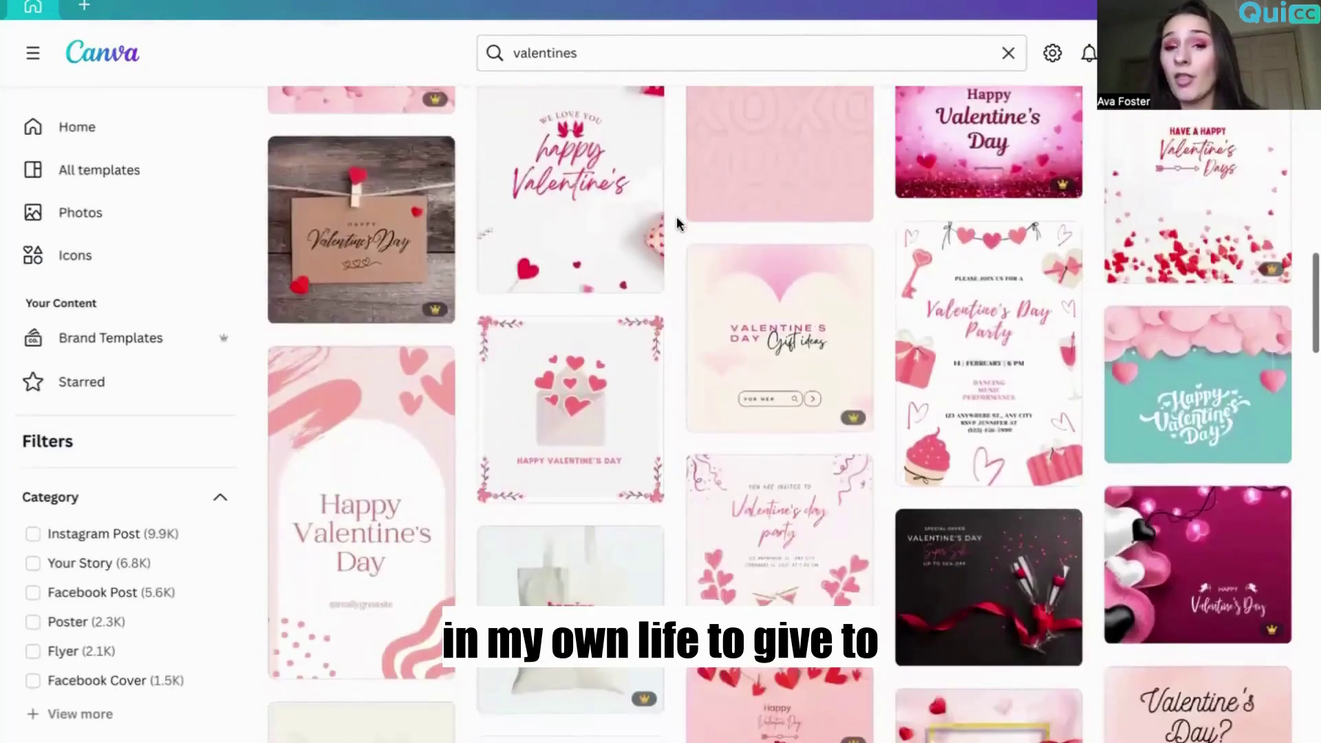
pyautogui.scroll(-1, 676, 216)
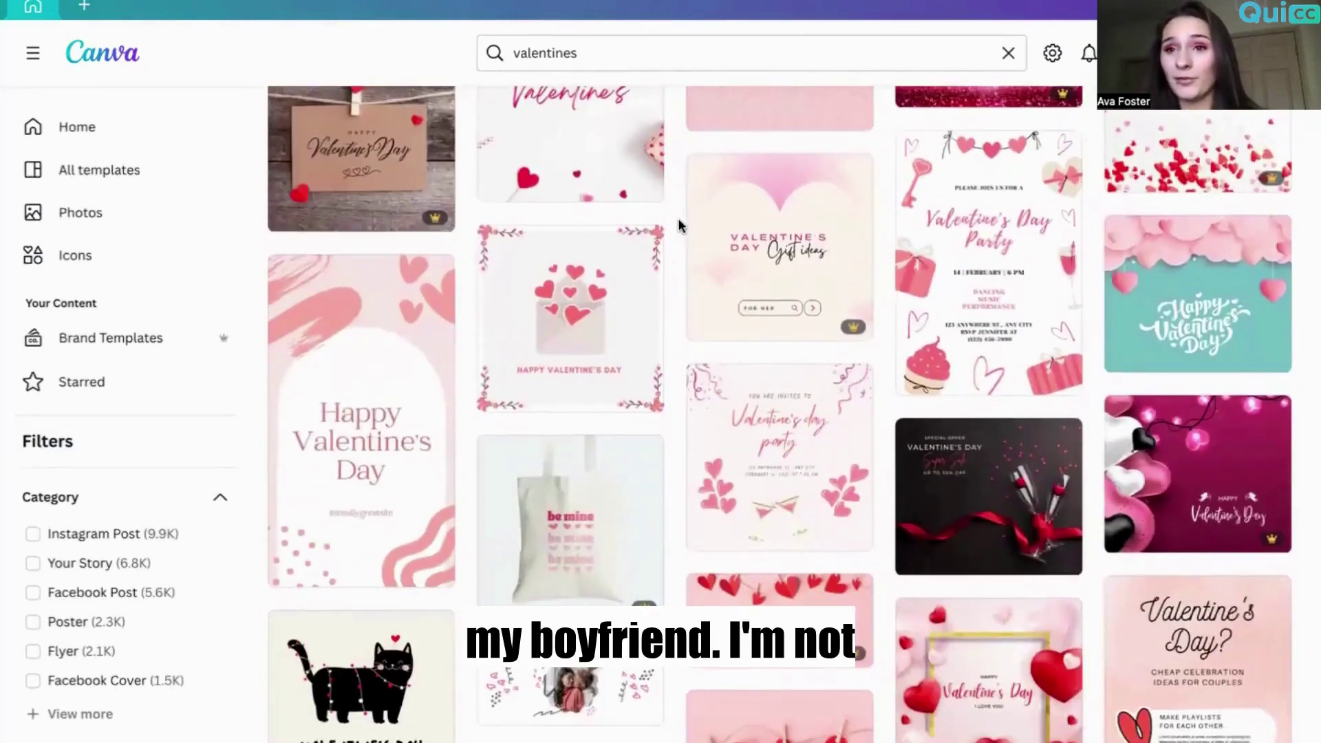
pyautogui.scroll(-1, 679, 218)
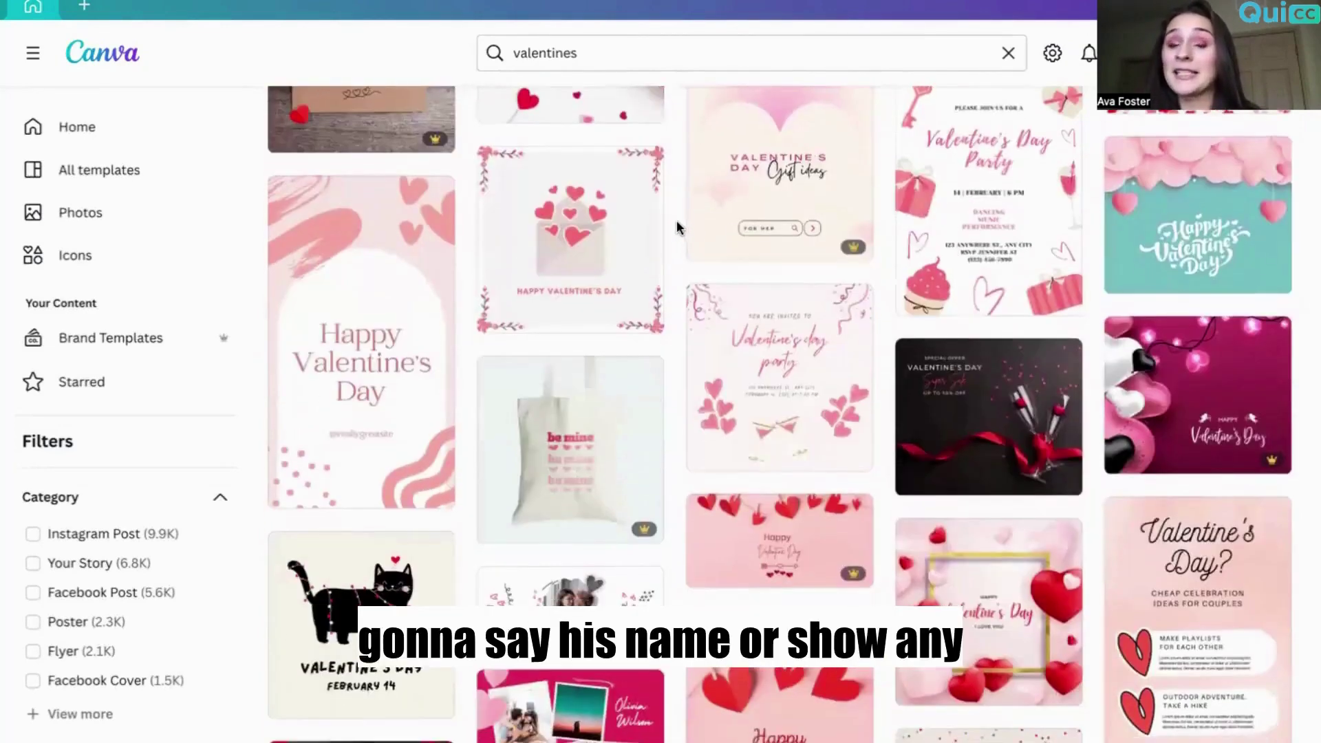
pyautogui.scroll(-2, 677, 221)
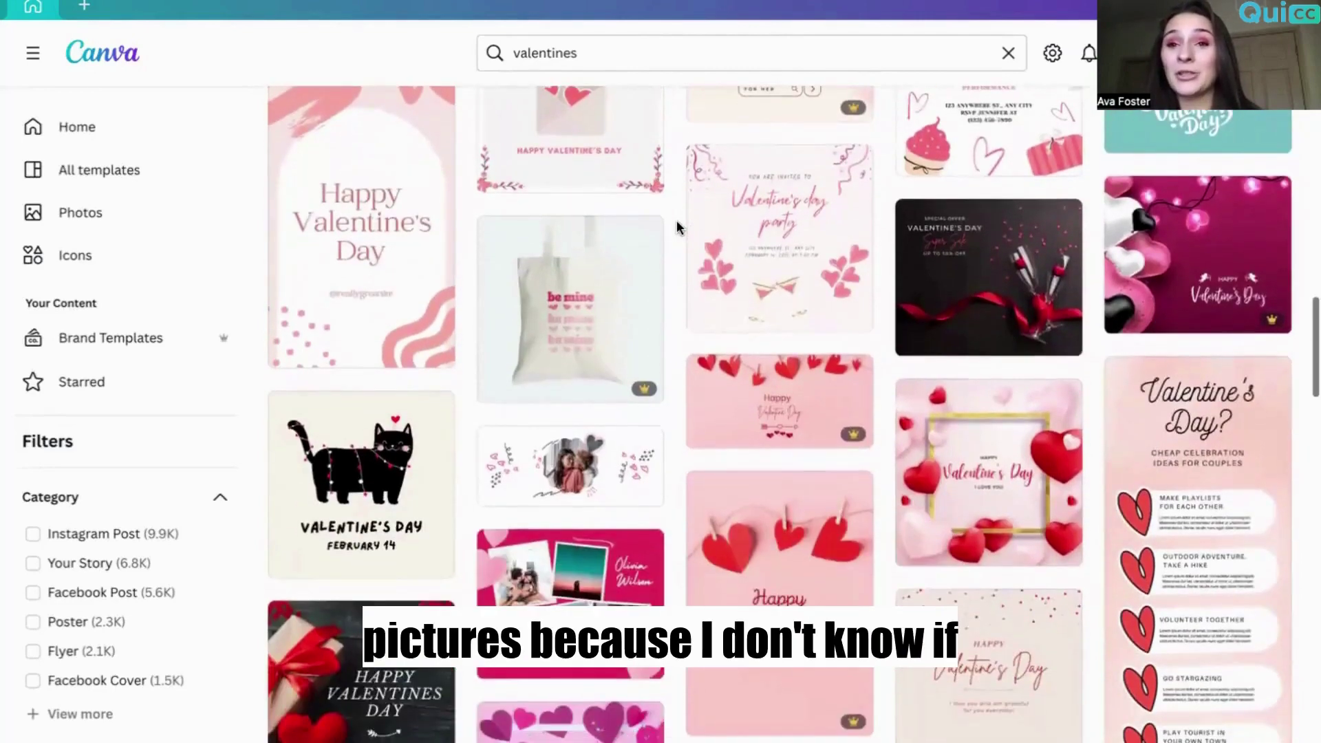
pyautogui.scroll(-1, 677, 226)
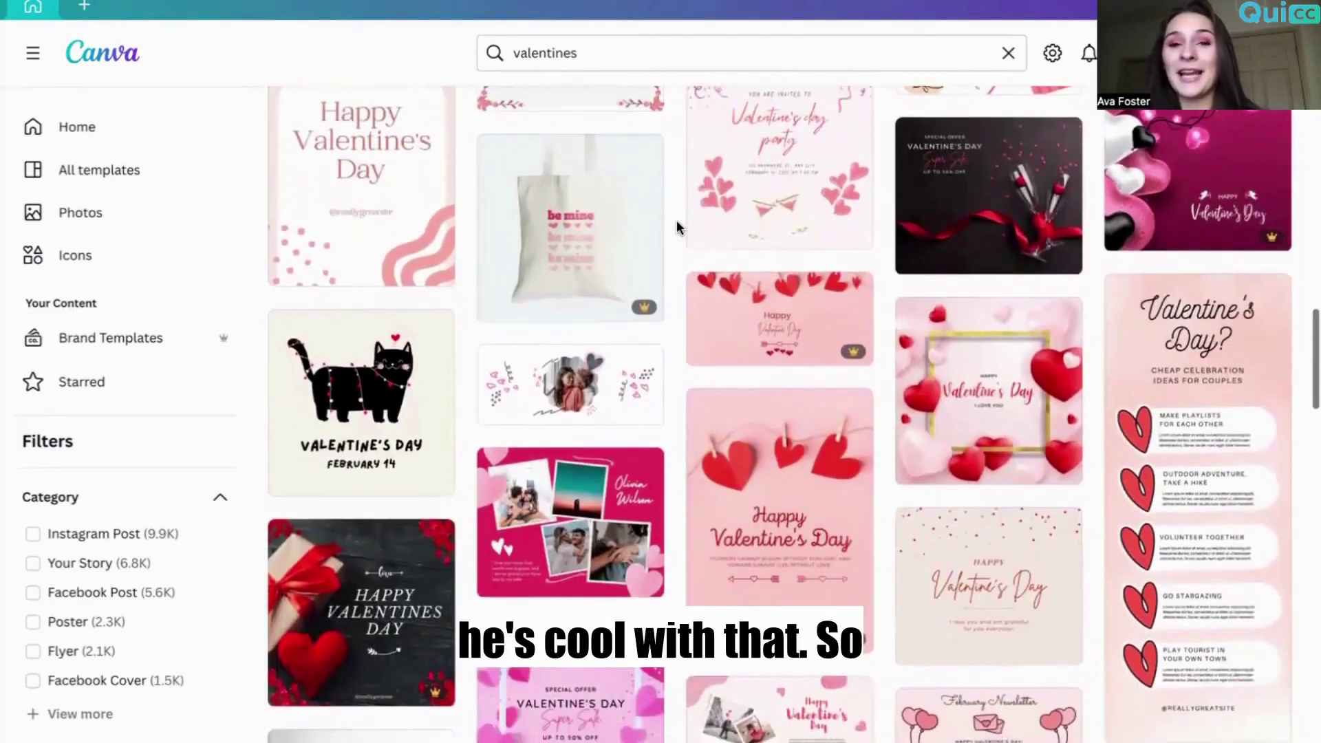
pyautogui.scroll(-1, 677, 225)
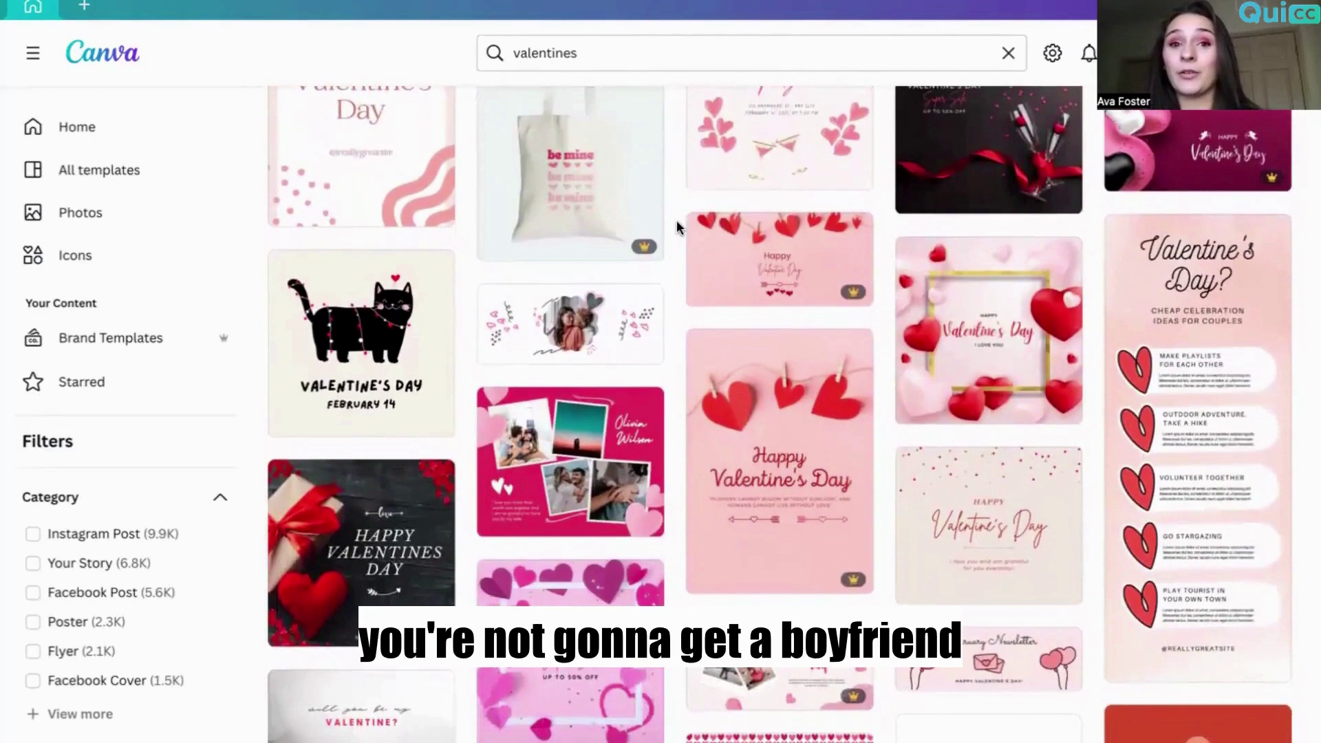
pyautogui.scroll(-1, 678, 227)
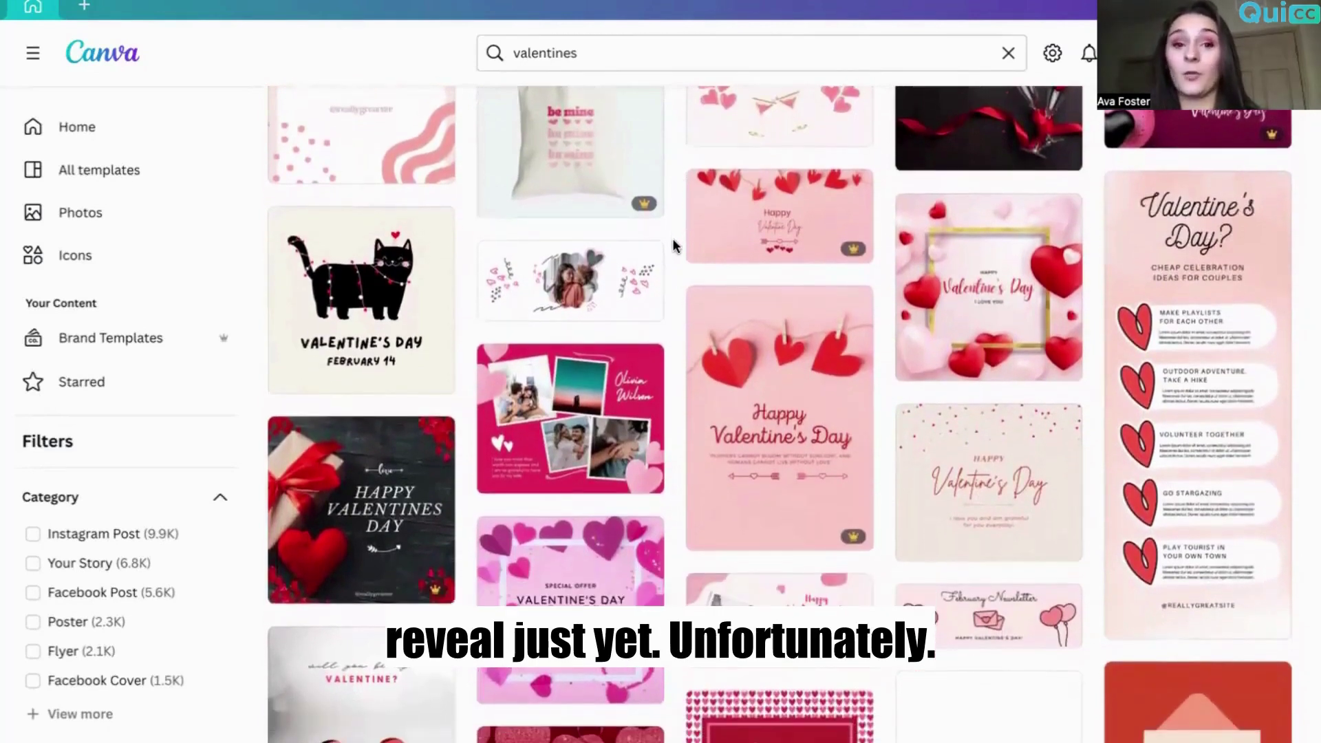
pyautogui.scroll(-1, 675, 238)
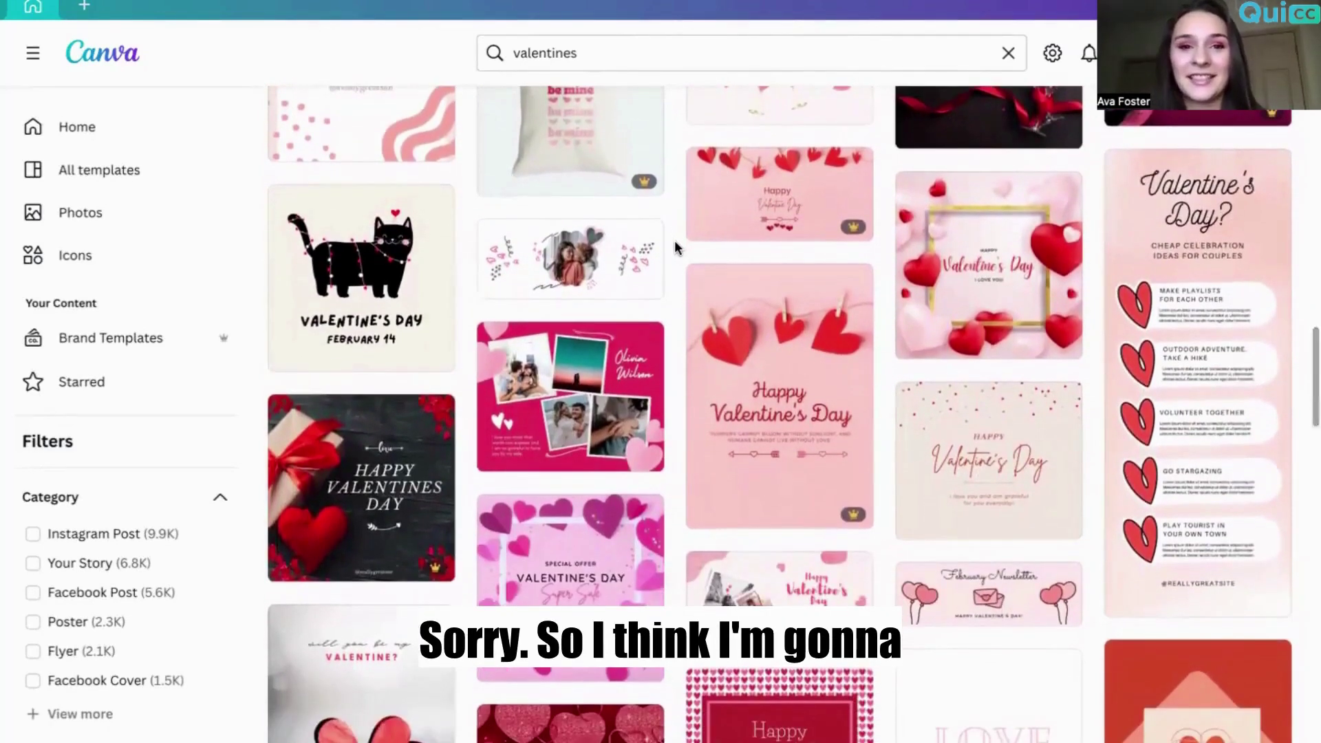
# - Open the pink-heart couple-photo Valentine's template with the wavy frame in the editor
pyautogui.click(594, 272)
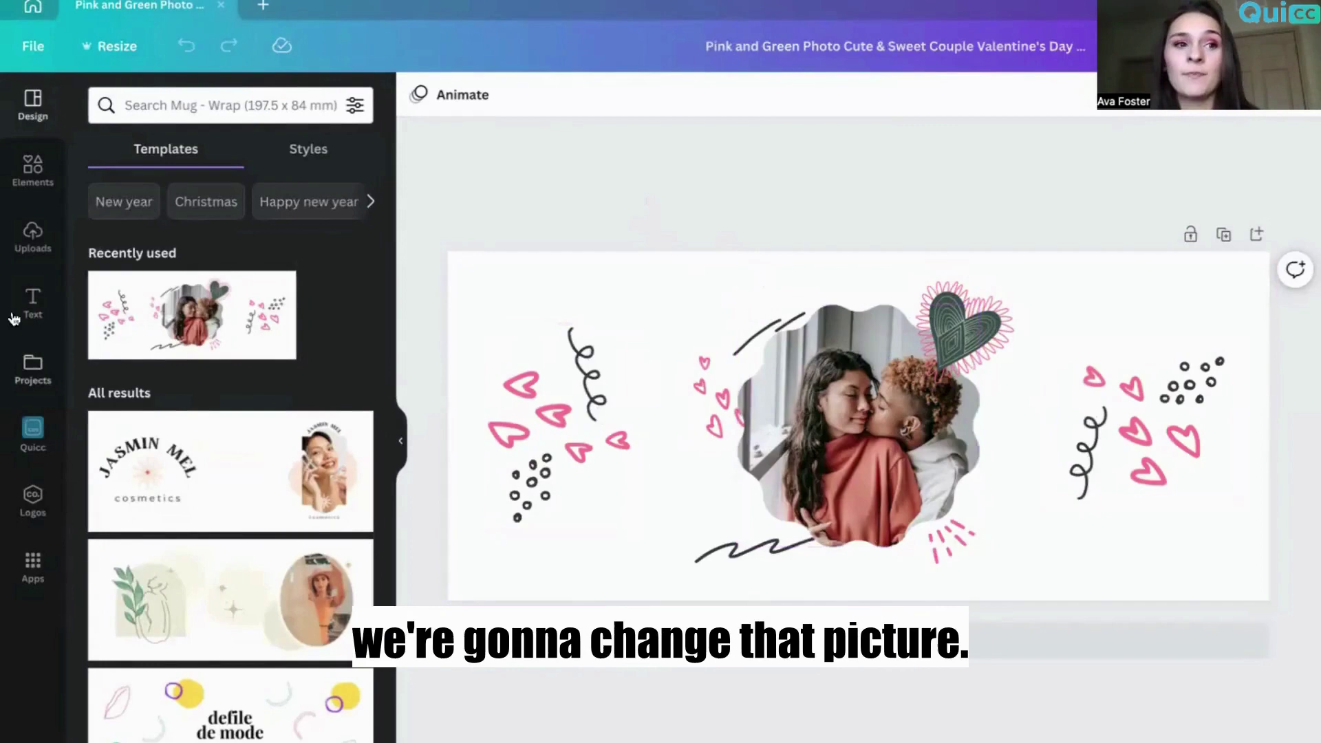
# - Drag the dog photo from Uploads into the wavy frame, replacing the couple photo
pyautogui.click(18, 249)
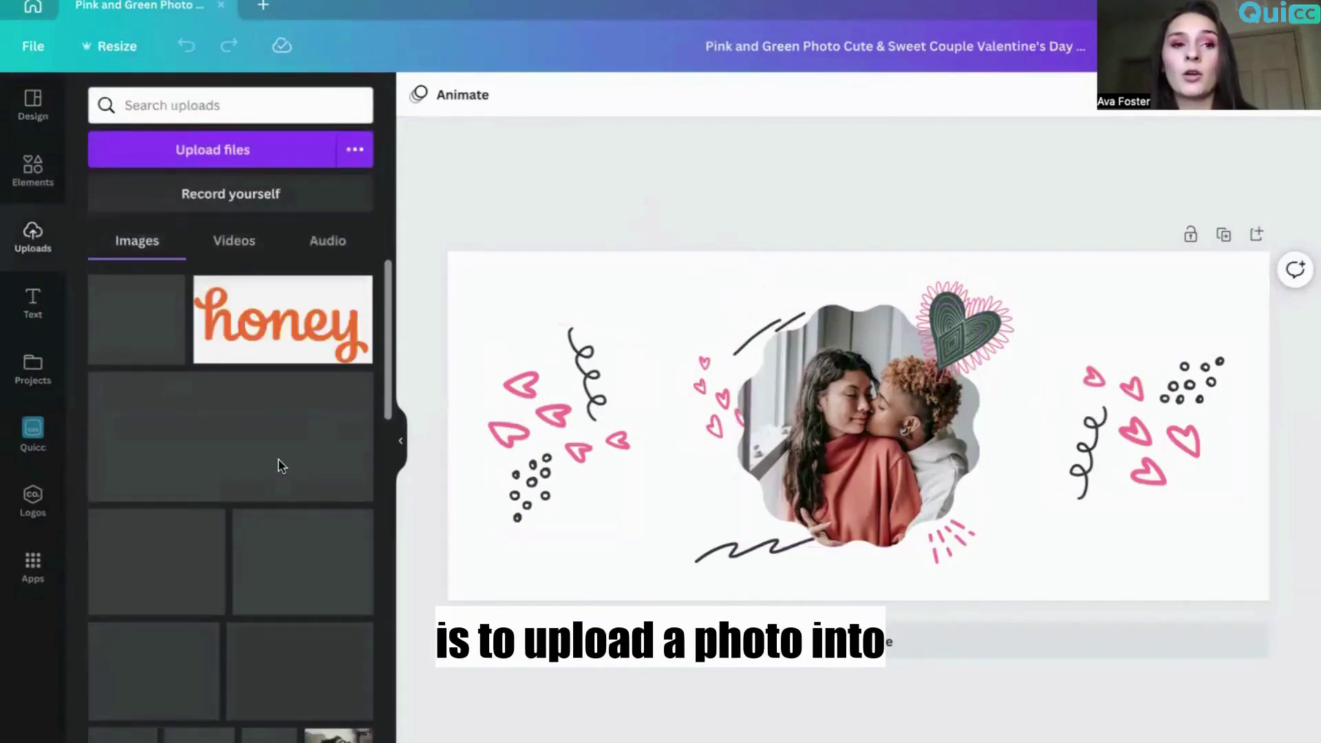
pyautogui.scroll(-1, 276, 468)
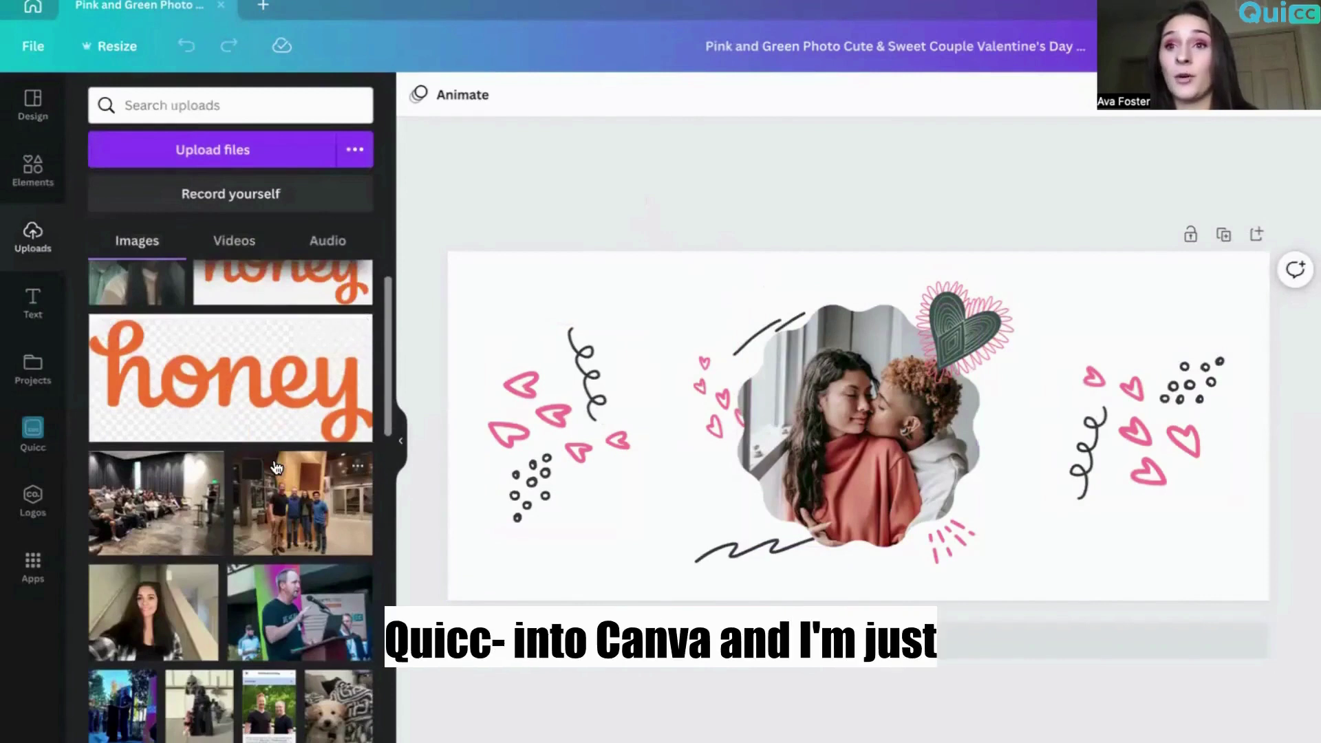
pyautogui.scroll(-4, 276, 468)
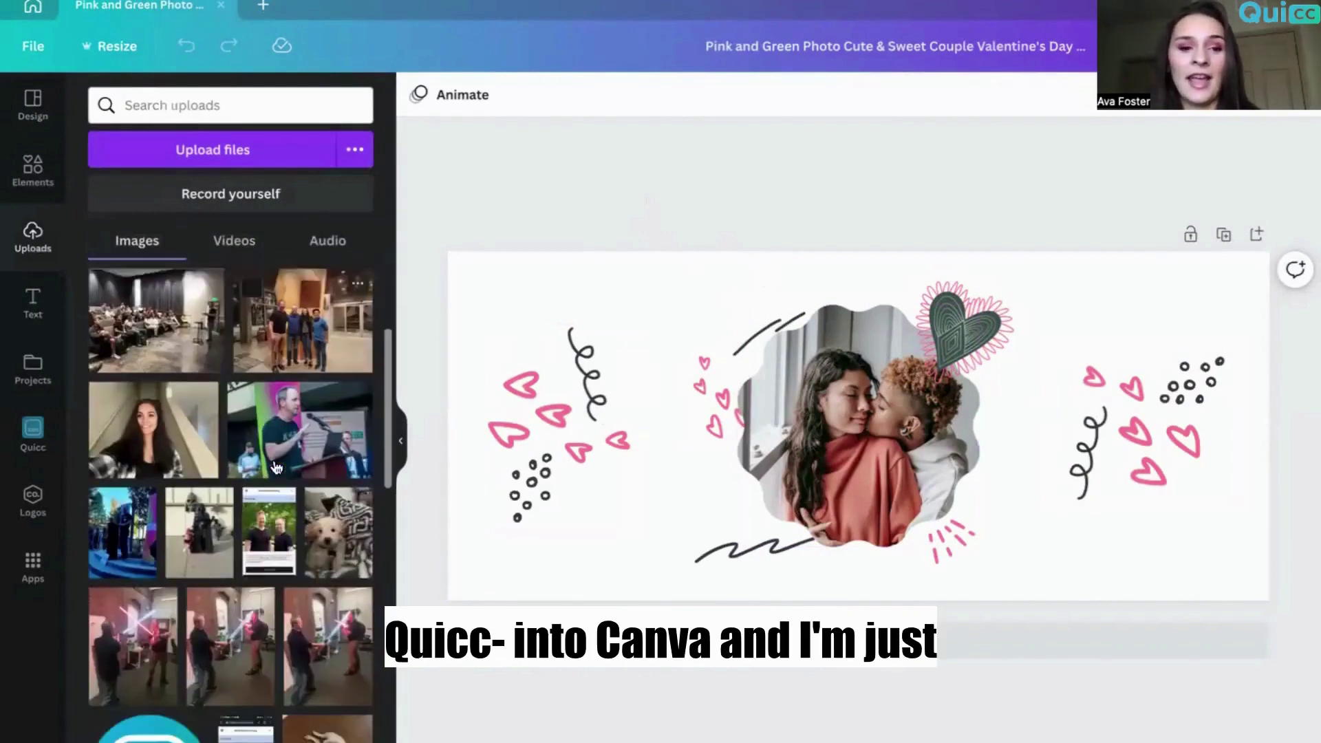
pyautogui.moveTo(345, 478)
pyautogui.mouseDown()
pyautogui.moveTo(770, 457)
pyautogui.moveTo(803, 415)
pyautogui.mouseUp()
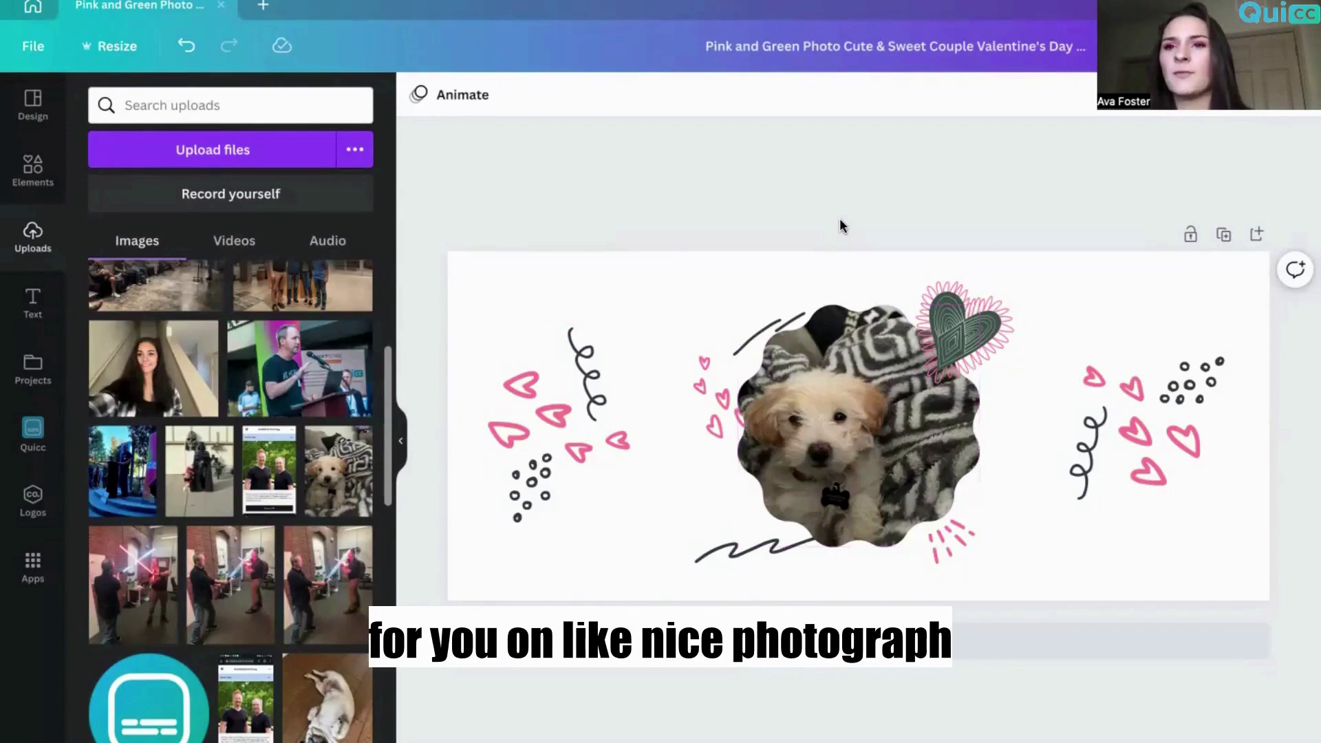
# - Try red, cream and pink page backgrounds, then settle on white
pyautogui.click(819, 274)
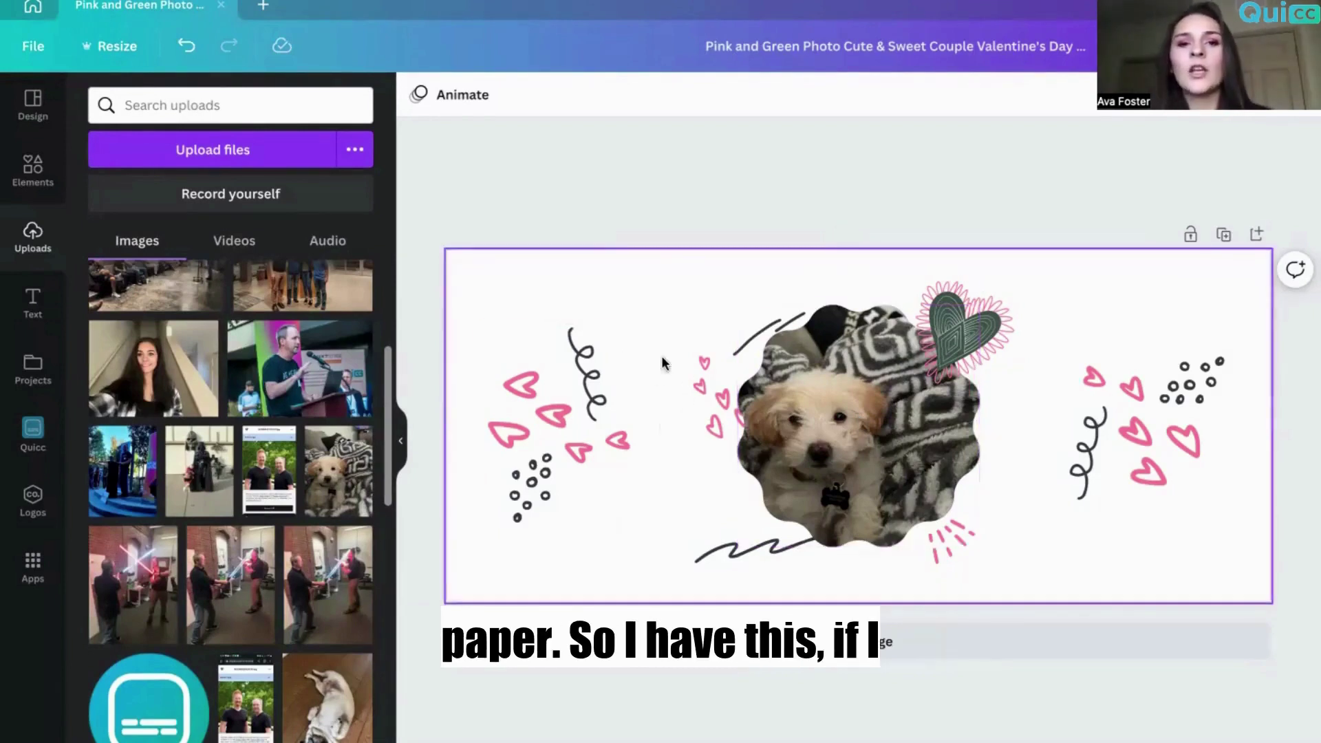
pyautogui.click(628, 303)
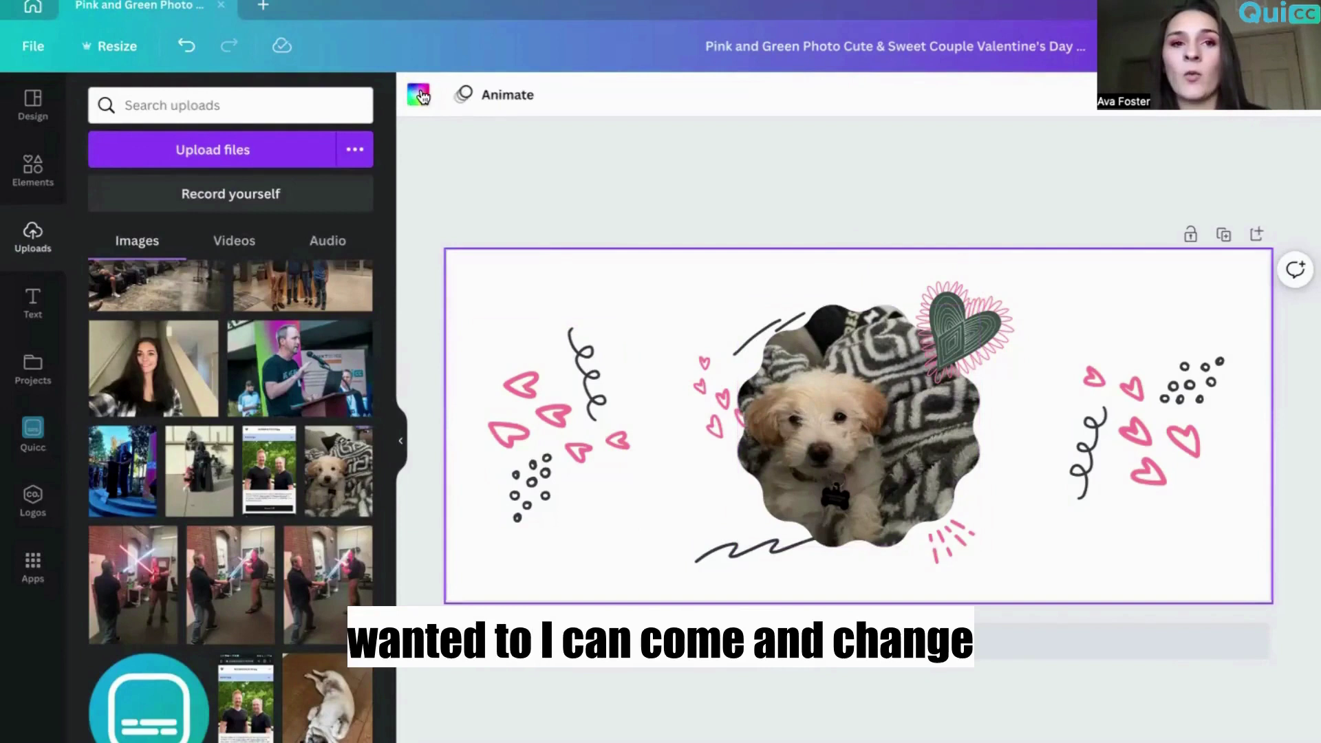
pyautogui.click(419, 95)
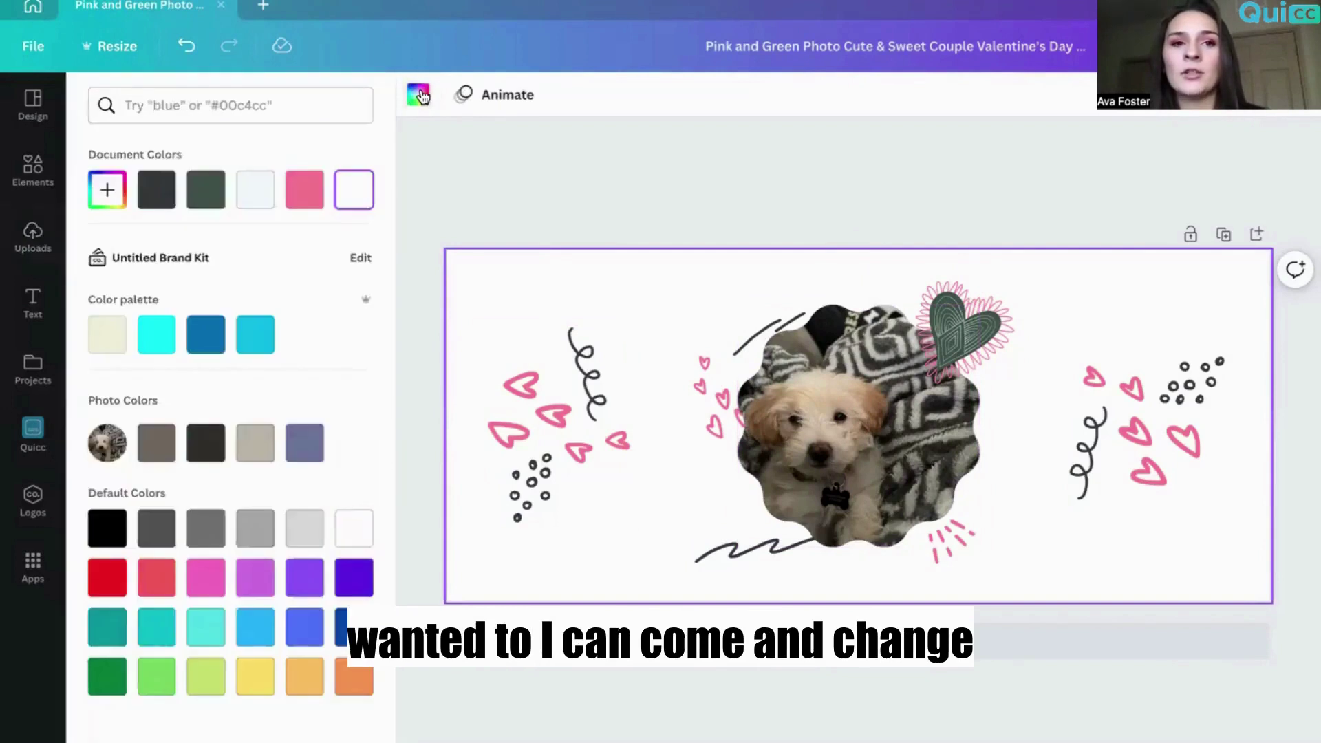
pyautogui.click(102, 586)
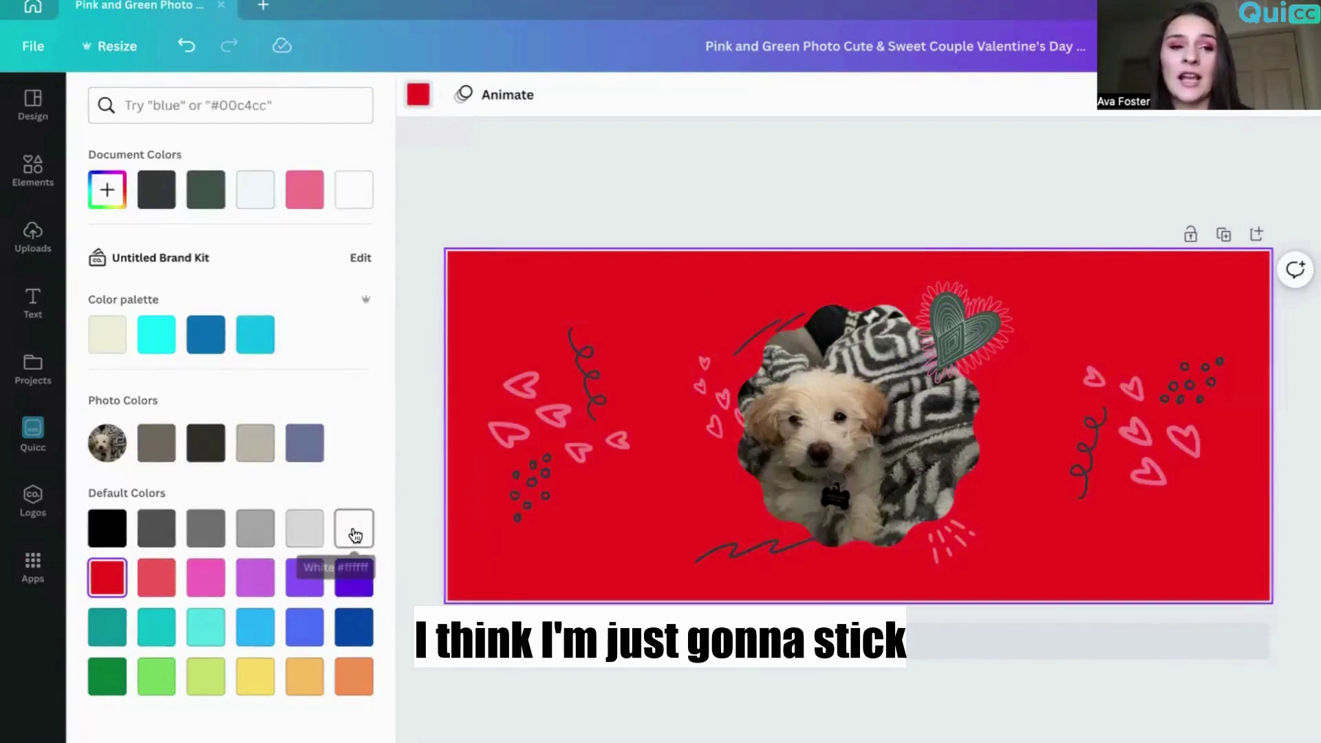
pyautogui.click(115, 339)
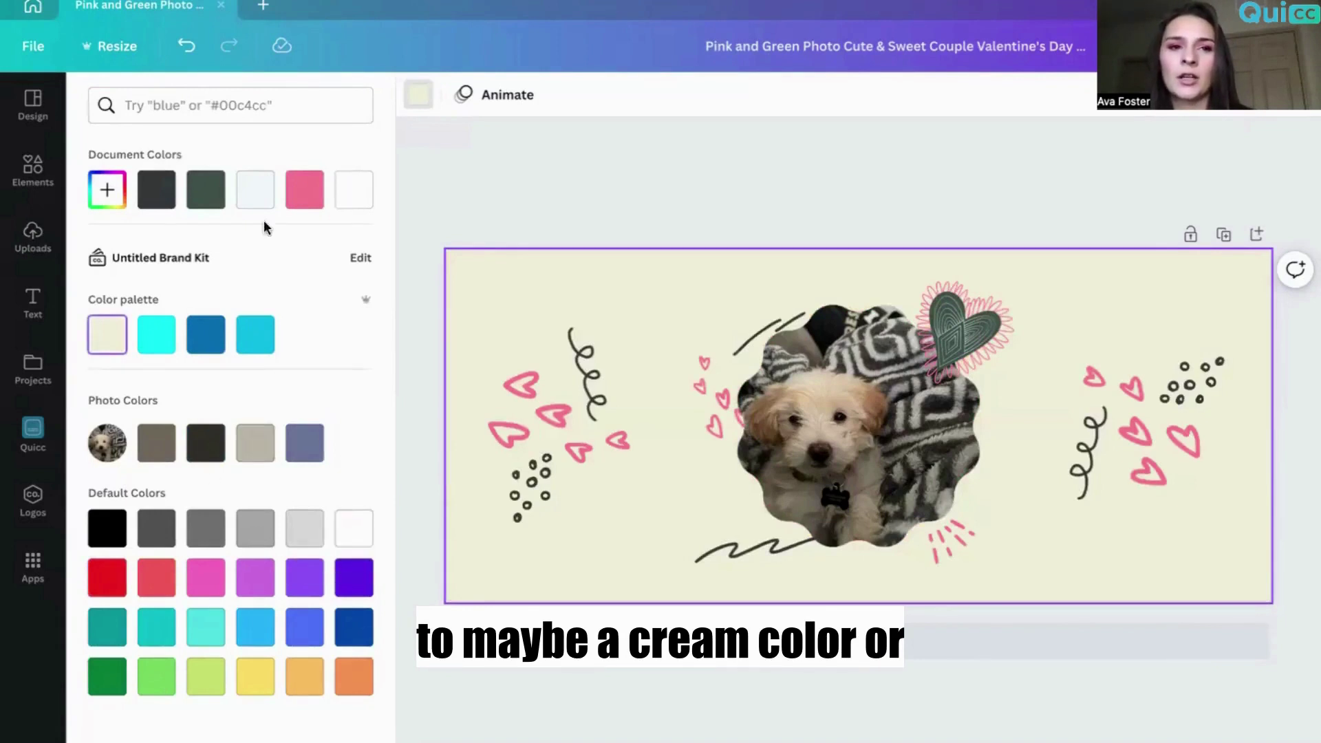
pyautogui.click(349, 192)
pyautogui.click(272, 199)
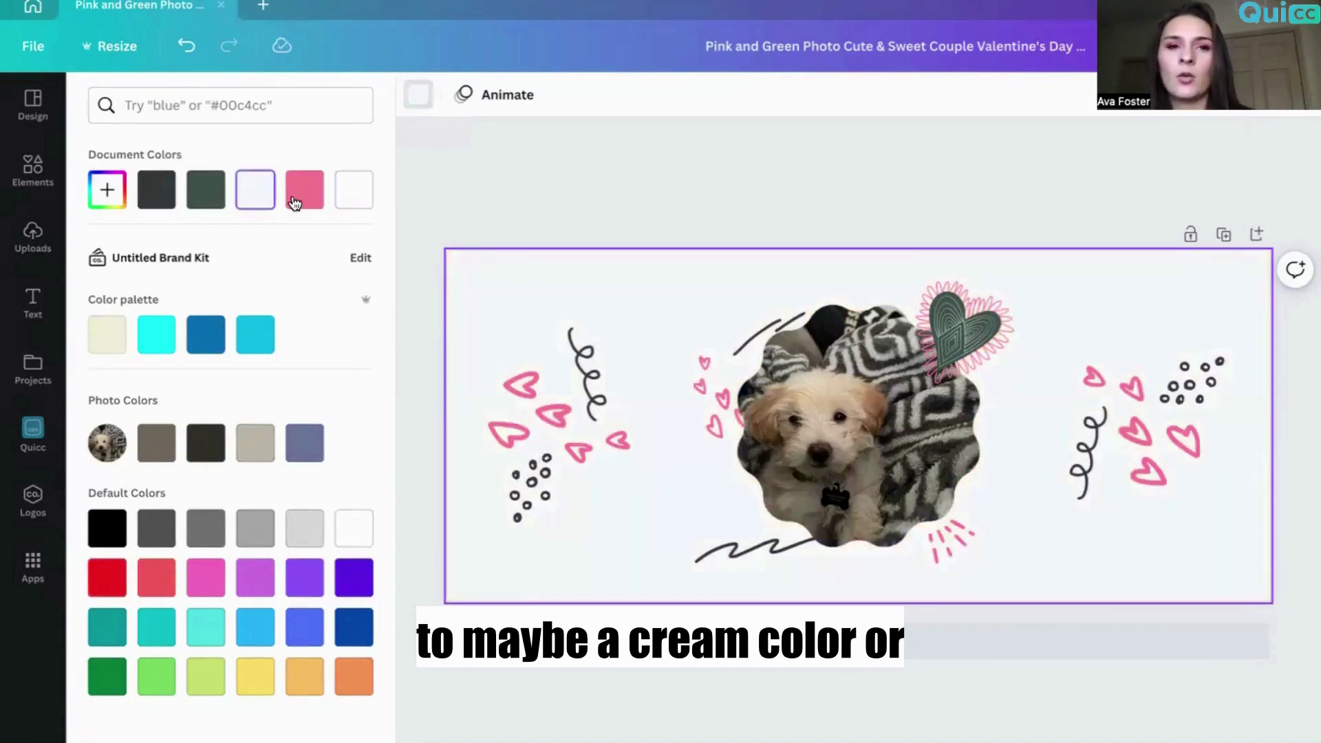
pyautogui.click(348, 199)
pyautogui.click(306, 200)
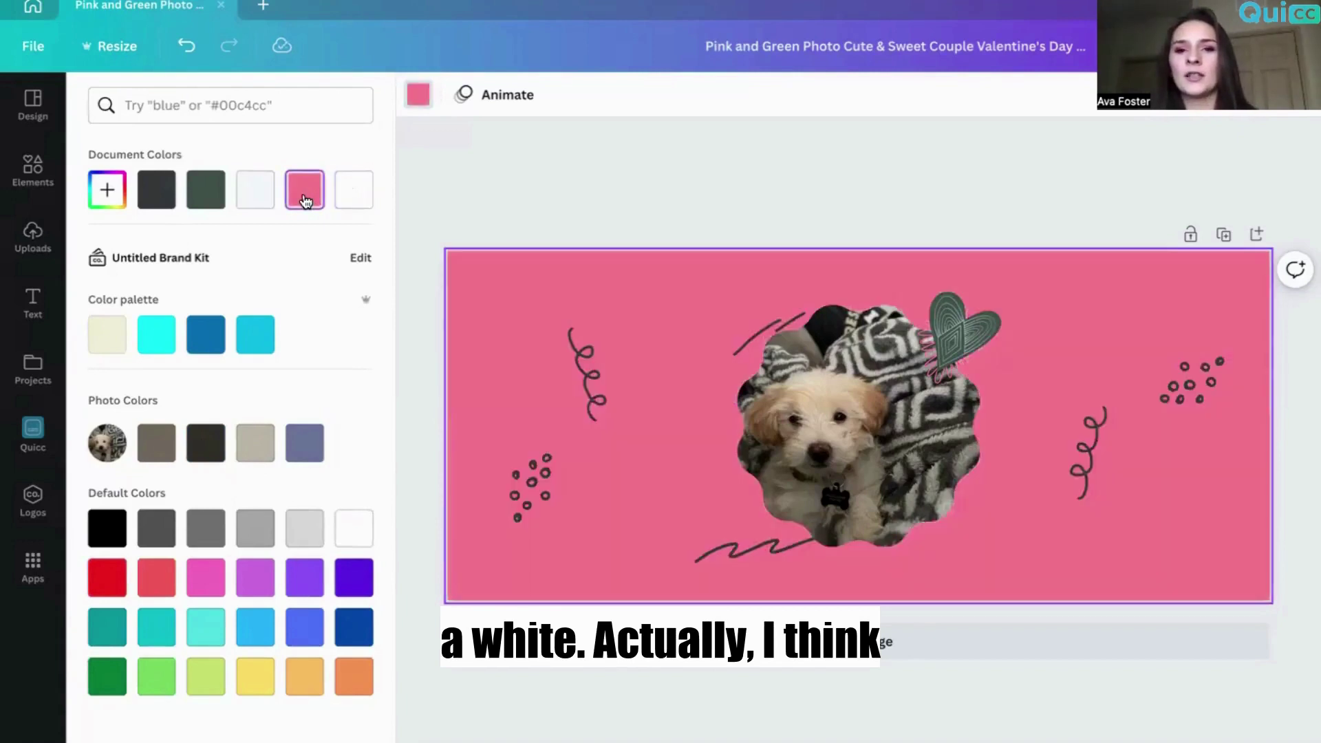
pyautogui.click(350, 195)
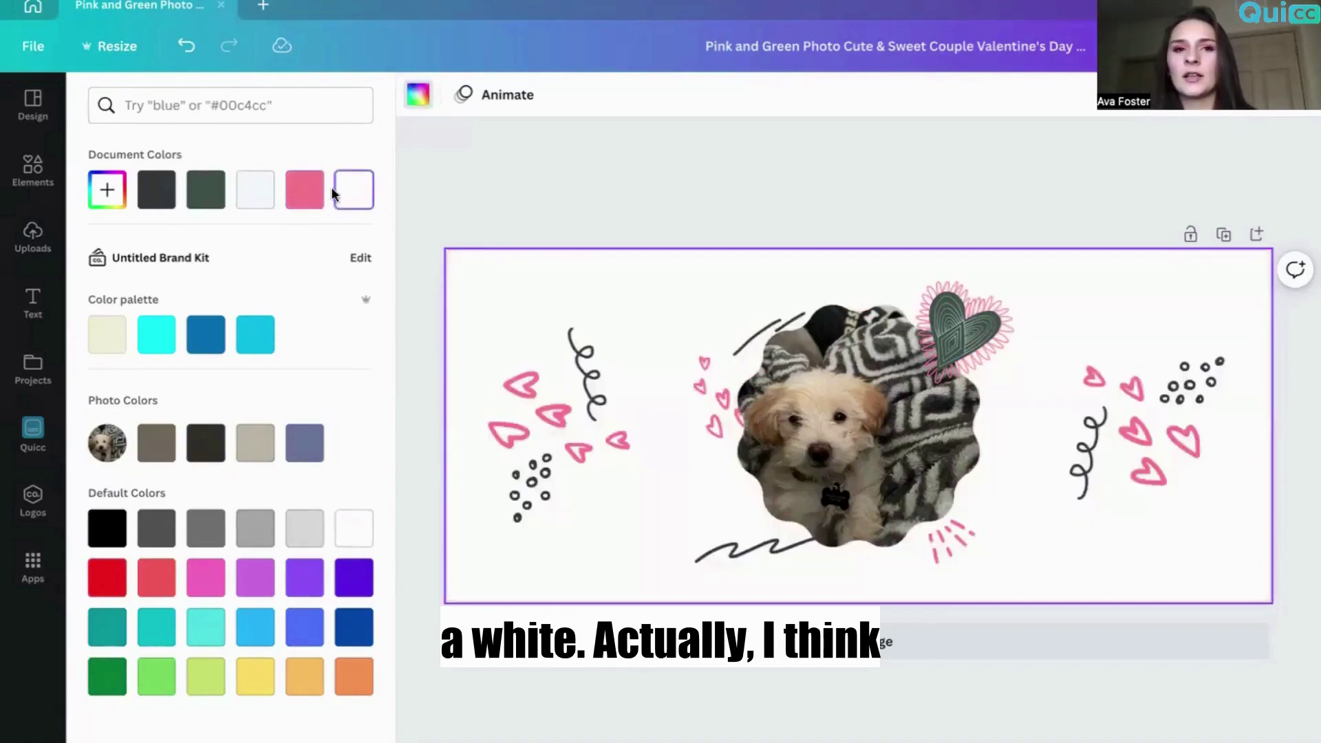
# - Recolour the small hearts by the dog photo and the left and right heart clusters red
pyautogui.click(695, 380)
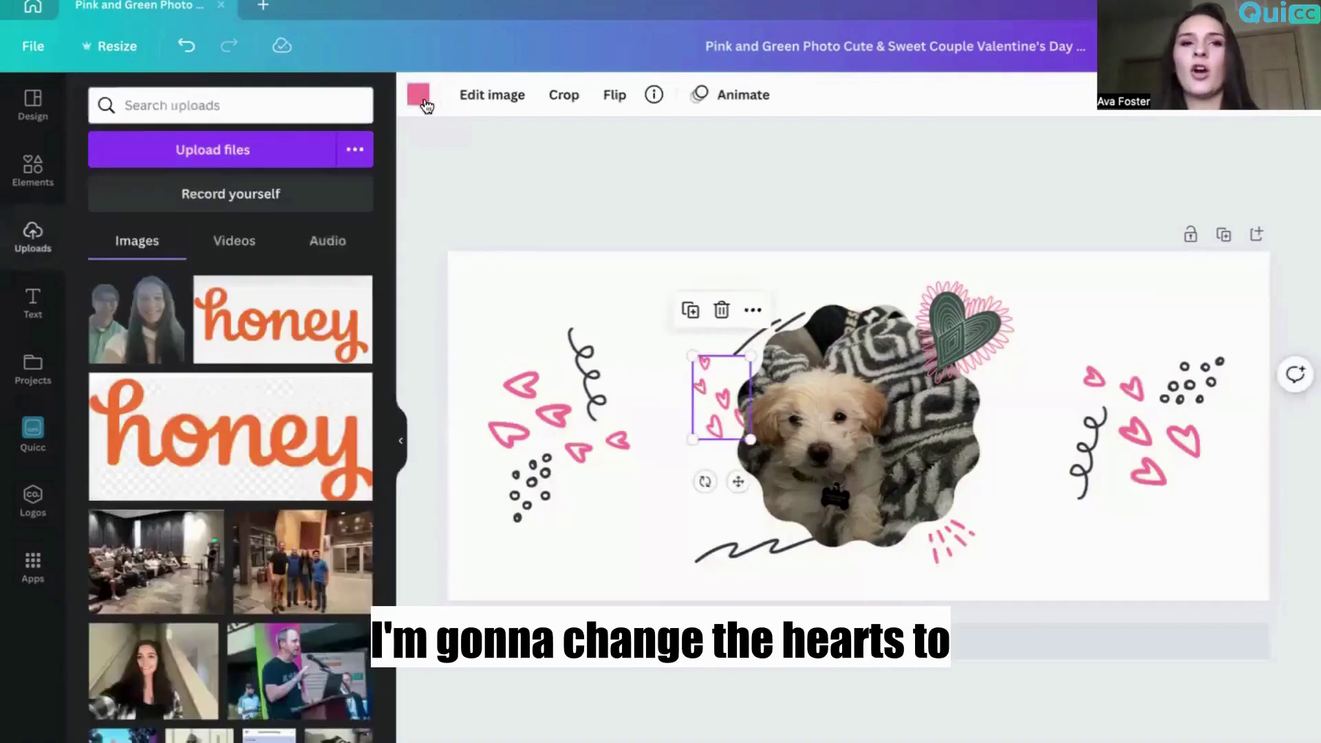
pyautogui.click(425, 103)
pyautogui.click(107, 576)
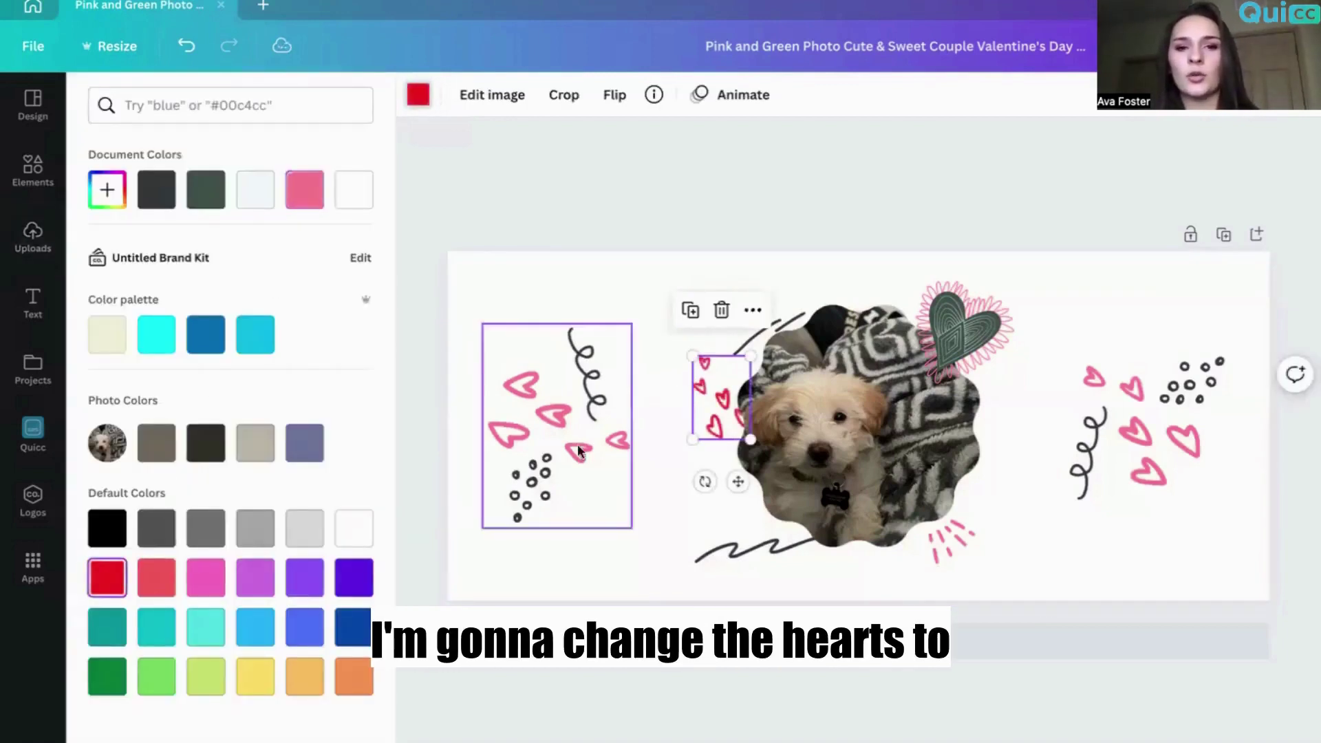
pyautogui.click(554, 413)
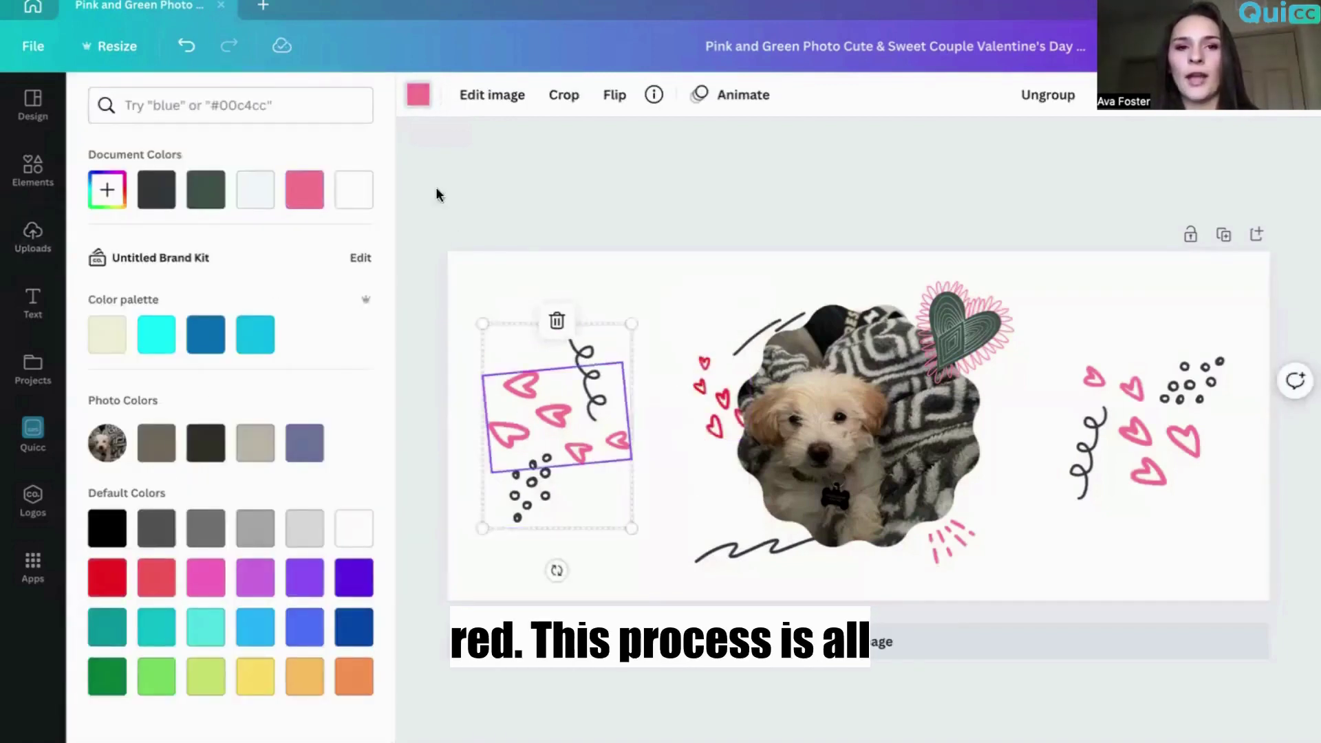
pyautogui.click(107, 578)
pyautogui.click(1076, 397)
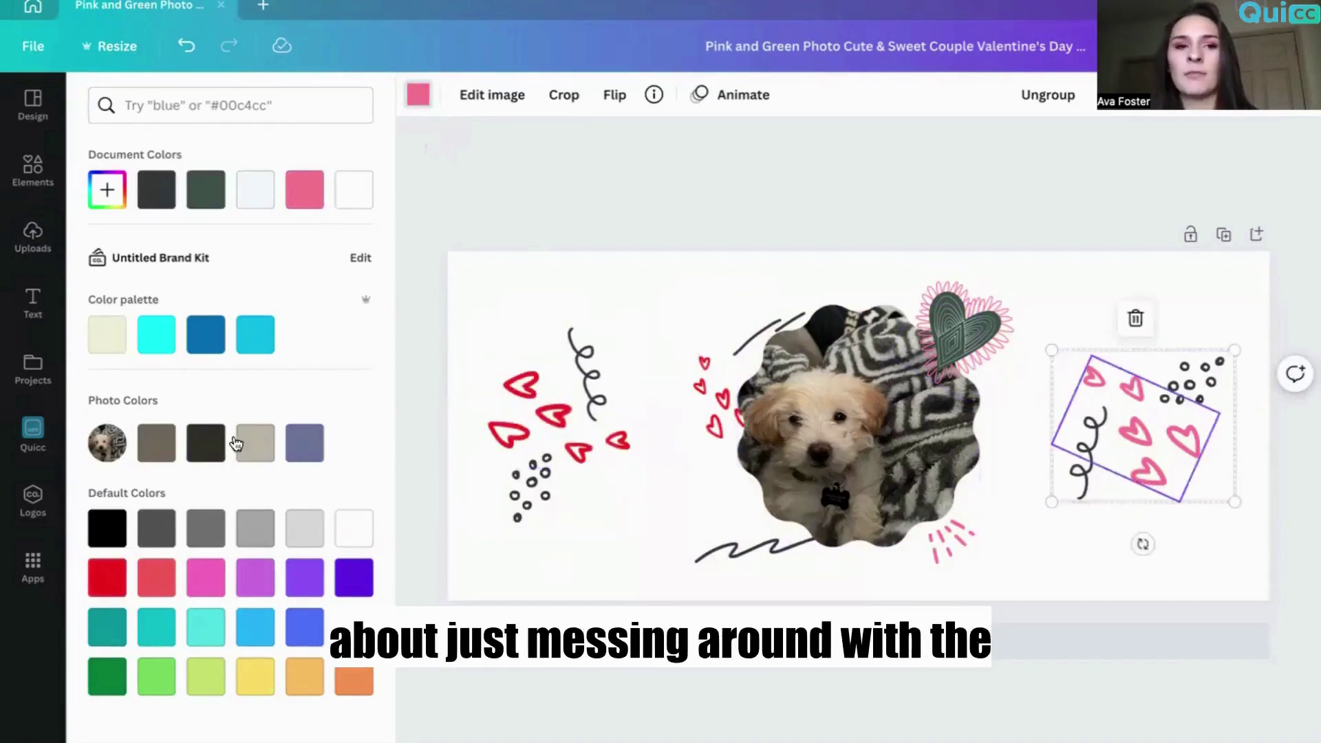
pyautogui.click(107, 578)
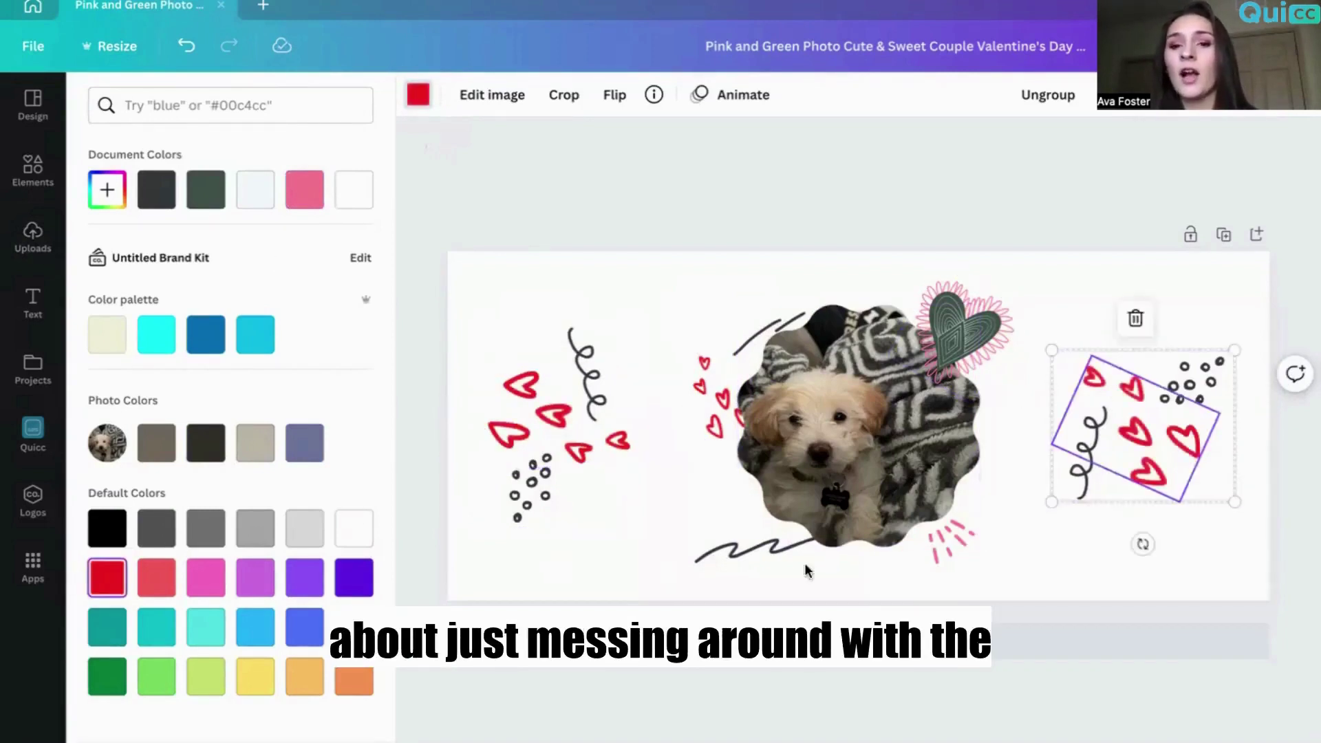
# - Turn the right-hand hearts, dash marks and heart sticker red, briefly trying pink on the sticker
pyautogui.click(963, 541)
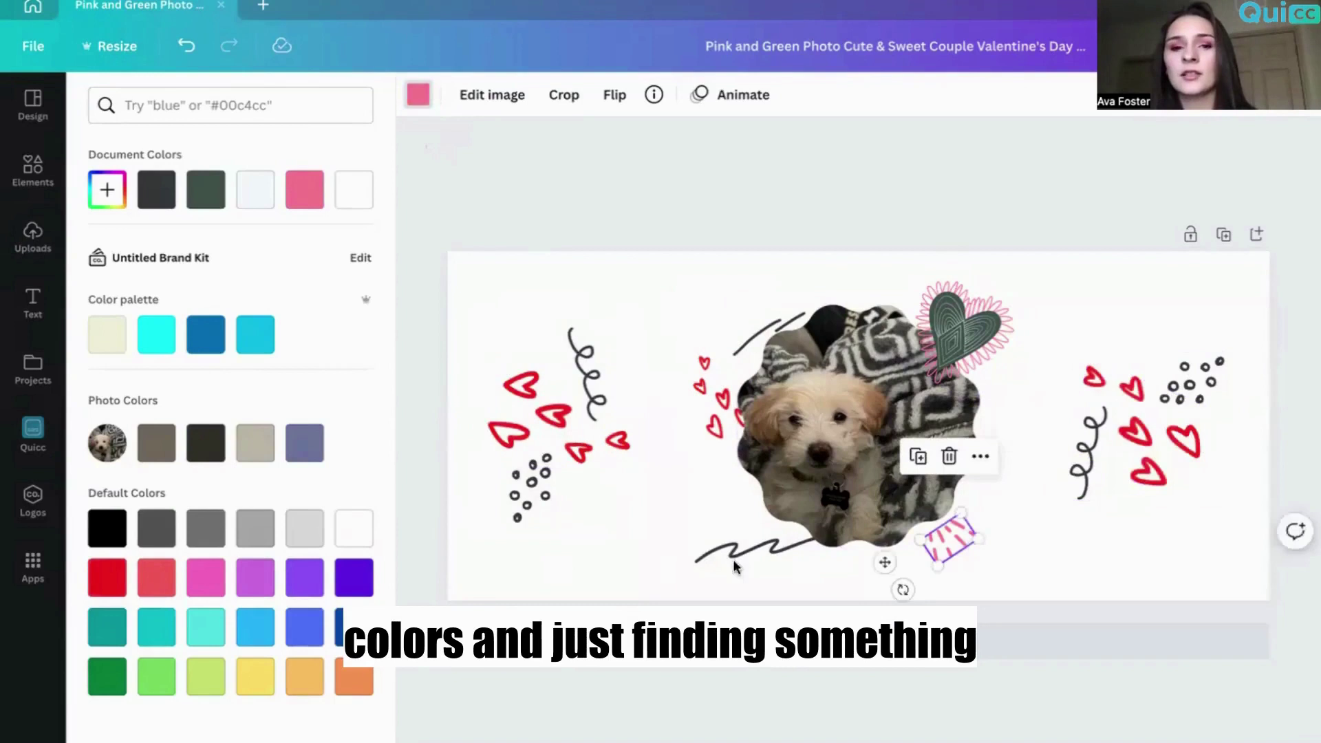
pyautogui.click(107, 582)
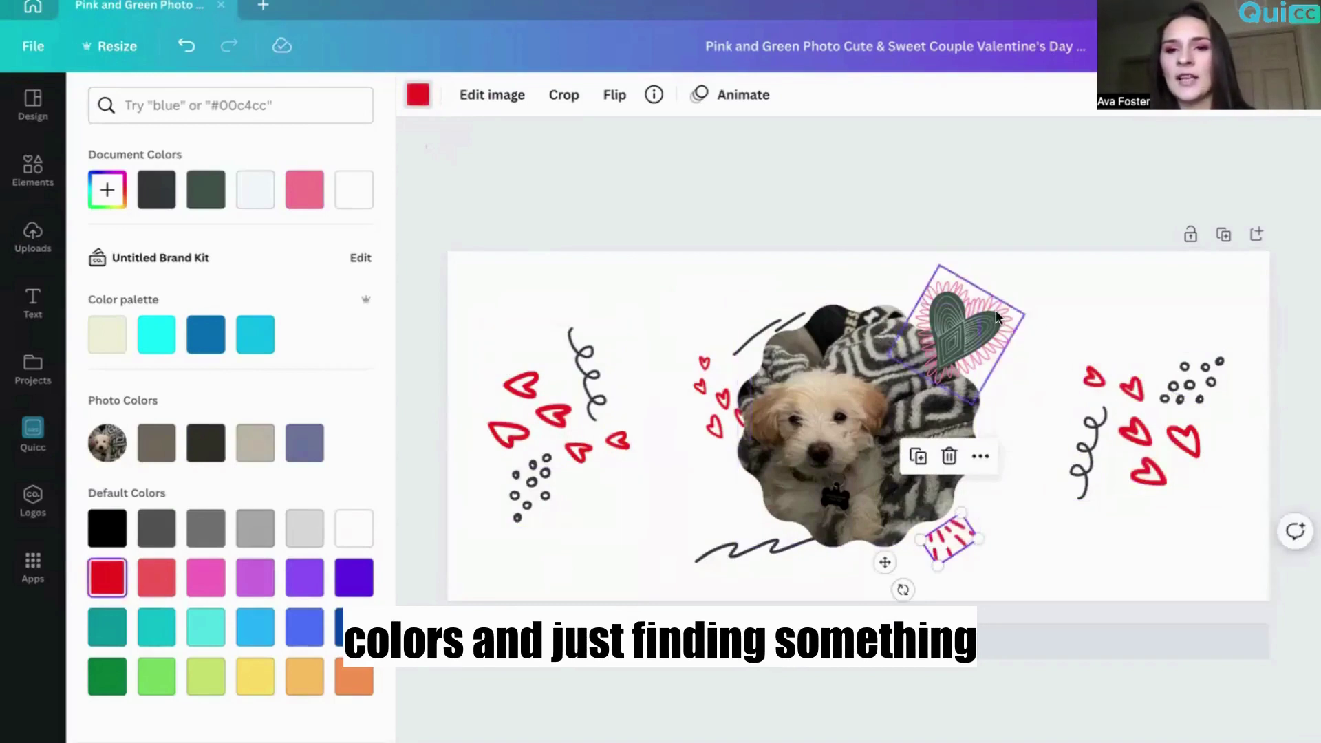
pyautogui.click(966, 331)
pyautogui.click(108, 584)
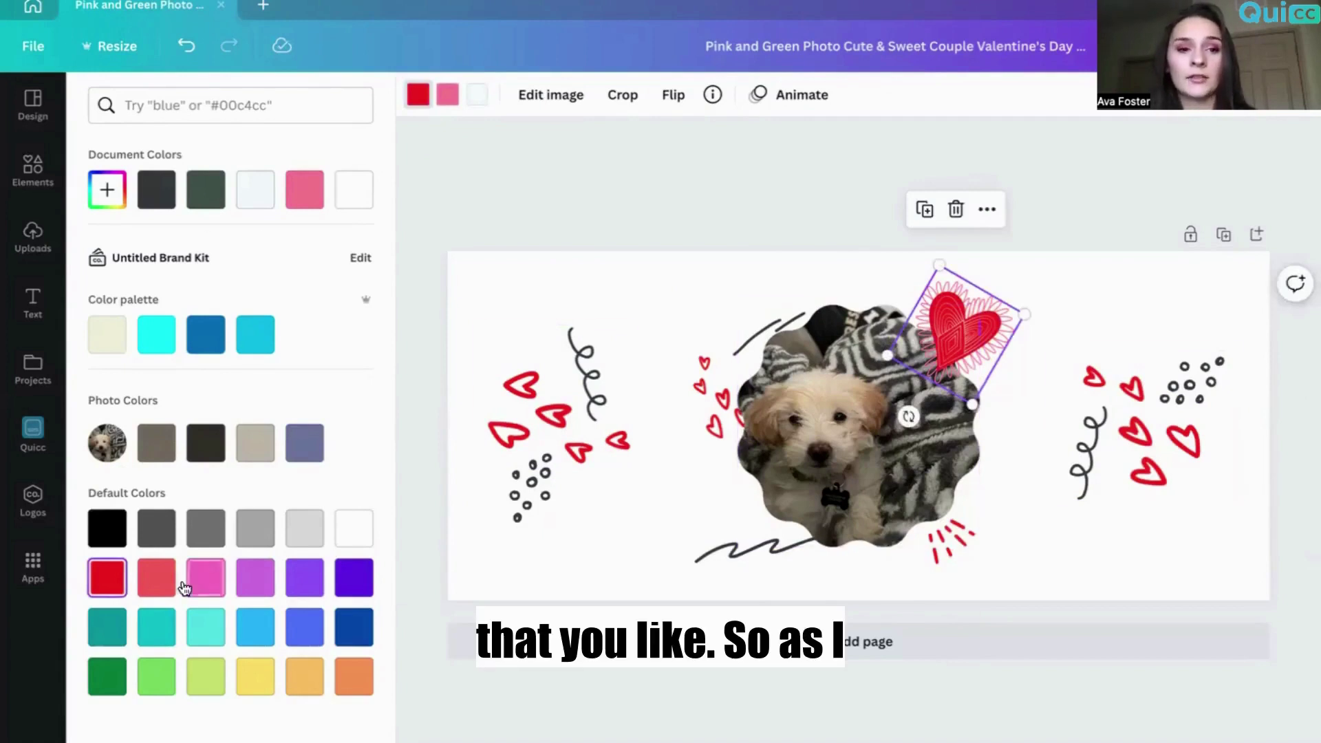
pyautogui.click(309, 185)
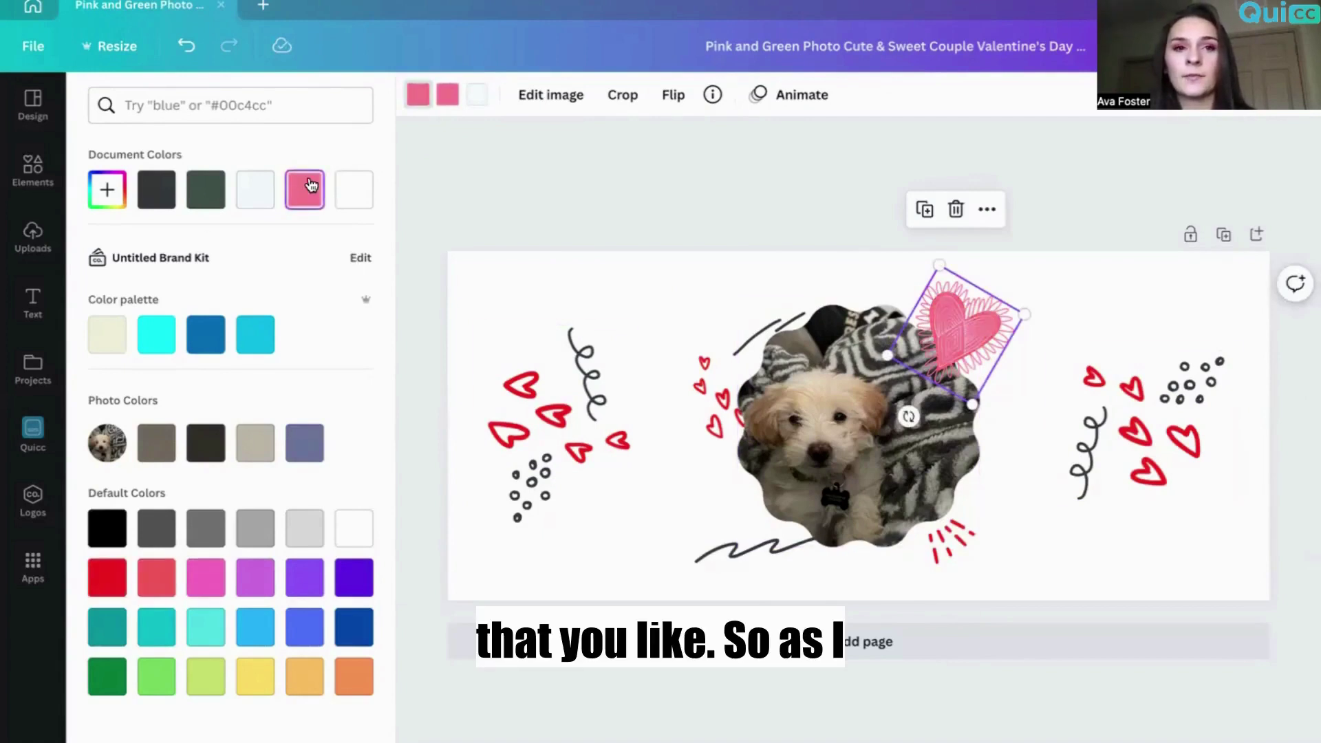
pyautogui.click(107, 578)
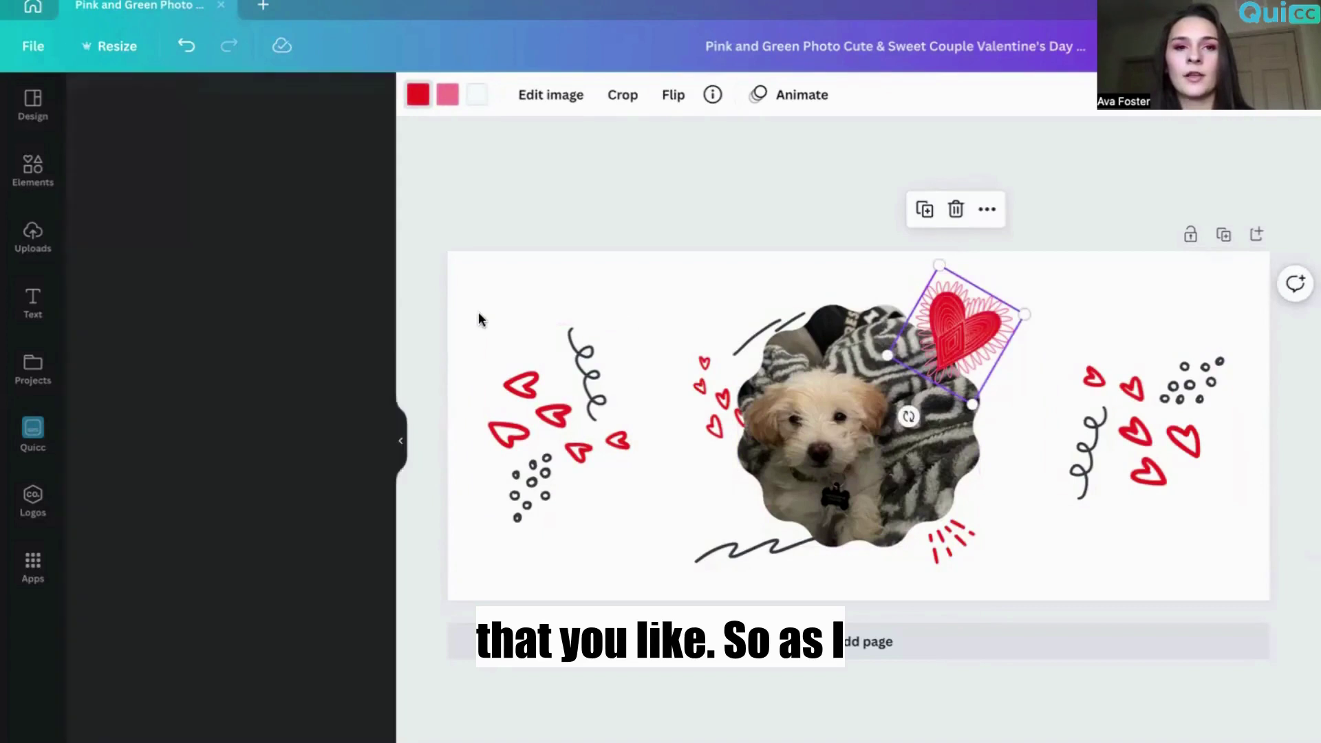
# - Set the page background to the pink Document Colors swatch
pyautogui.click(477, 311)
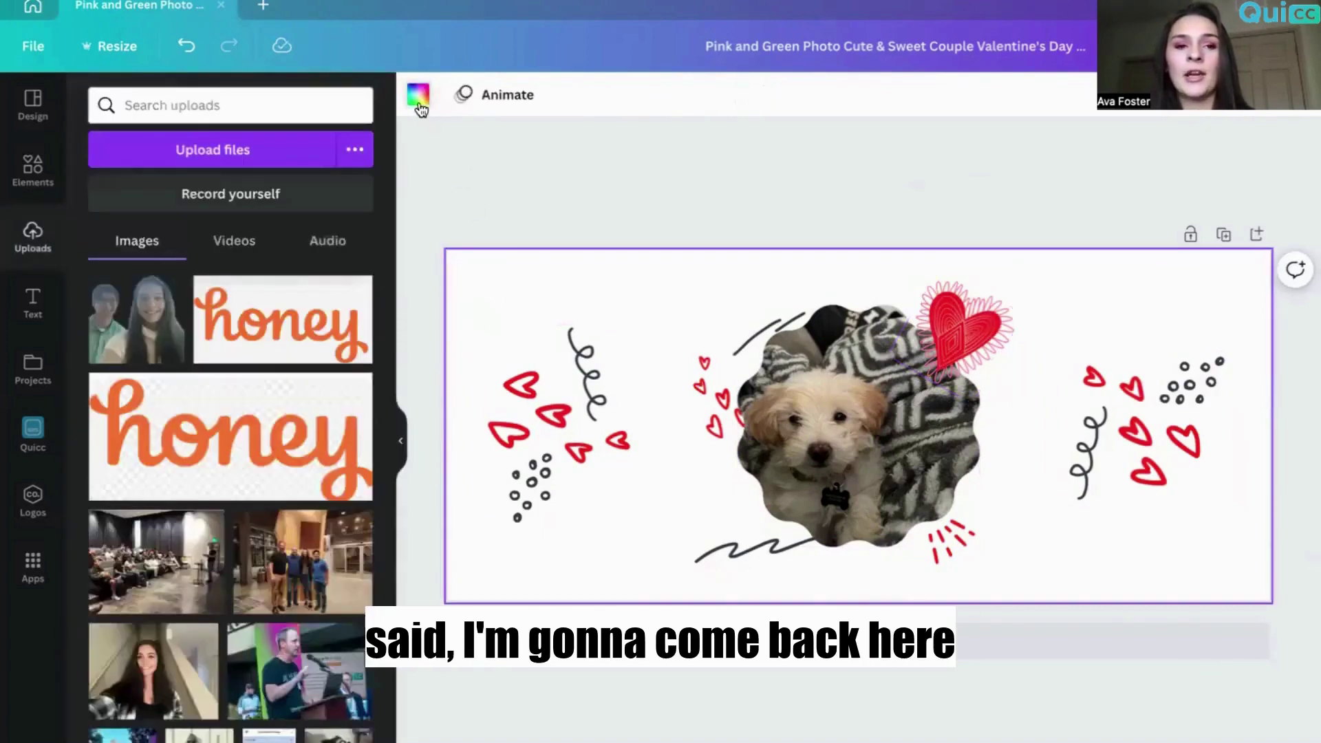
pyautogui.click(419, 96)
pyautogui.click(296, 199)
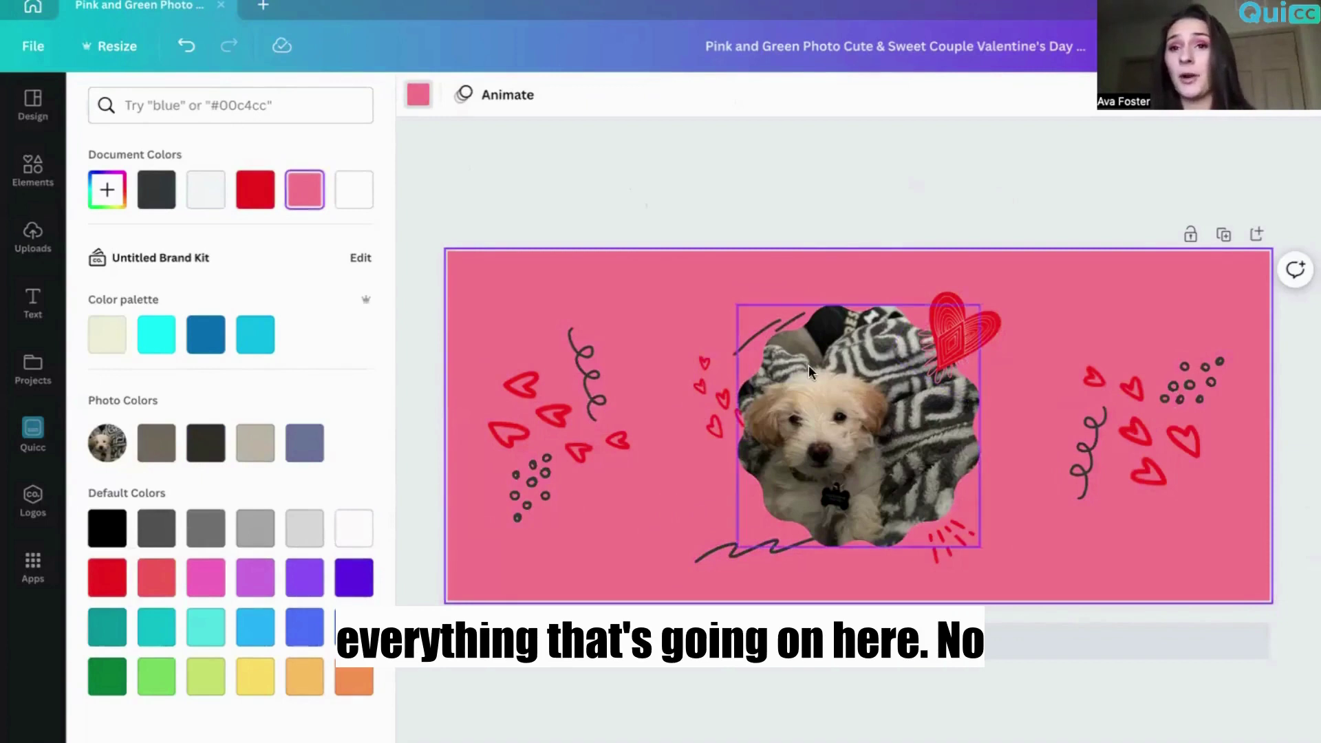
# - Try horizontal and vertical flips on the dog photo, then revert both
pyautogui.click(865, 472)
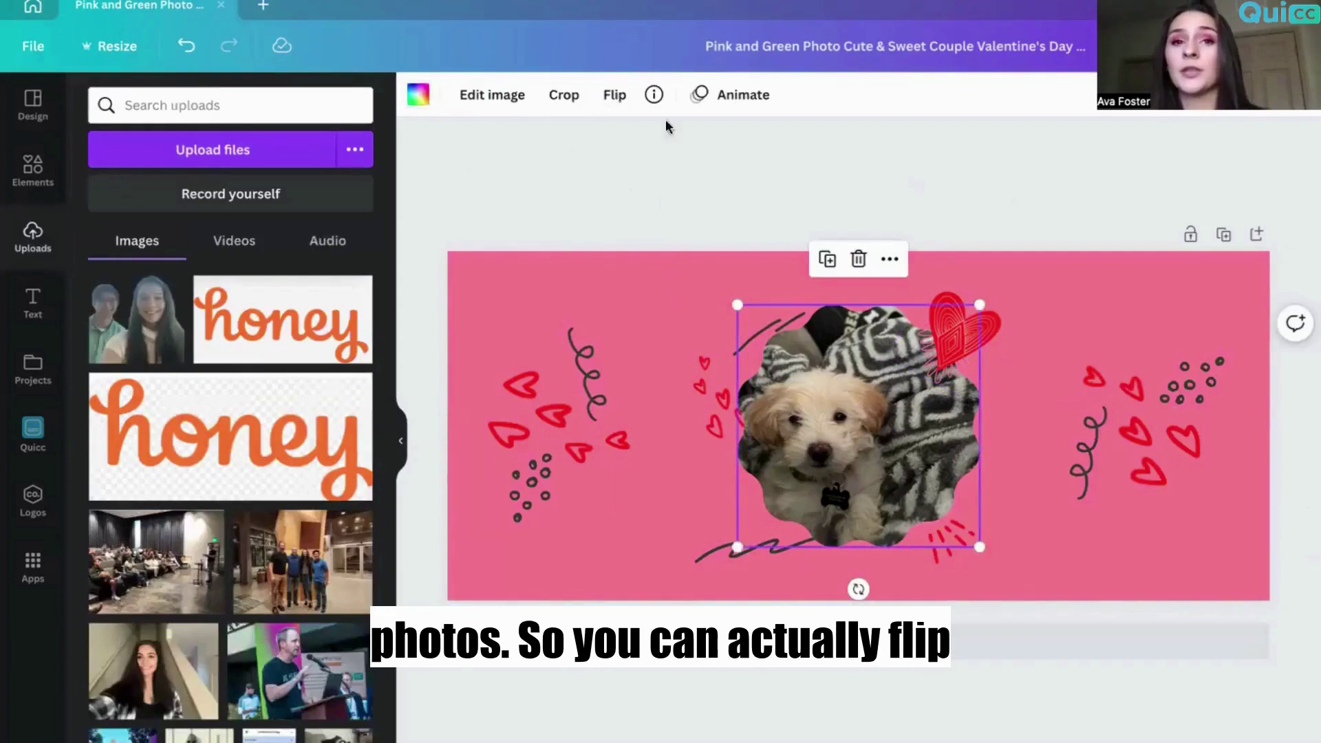
pyautogui.click(614, 95)
pyautogui.click(632, 138)
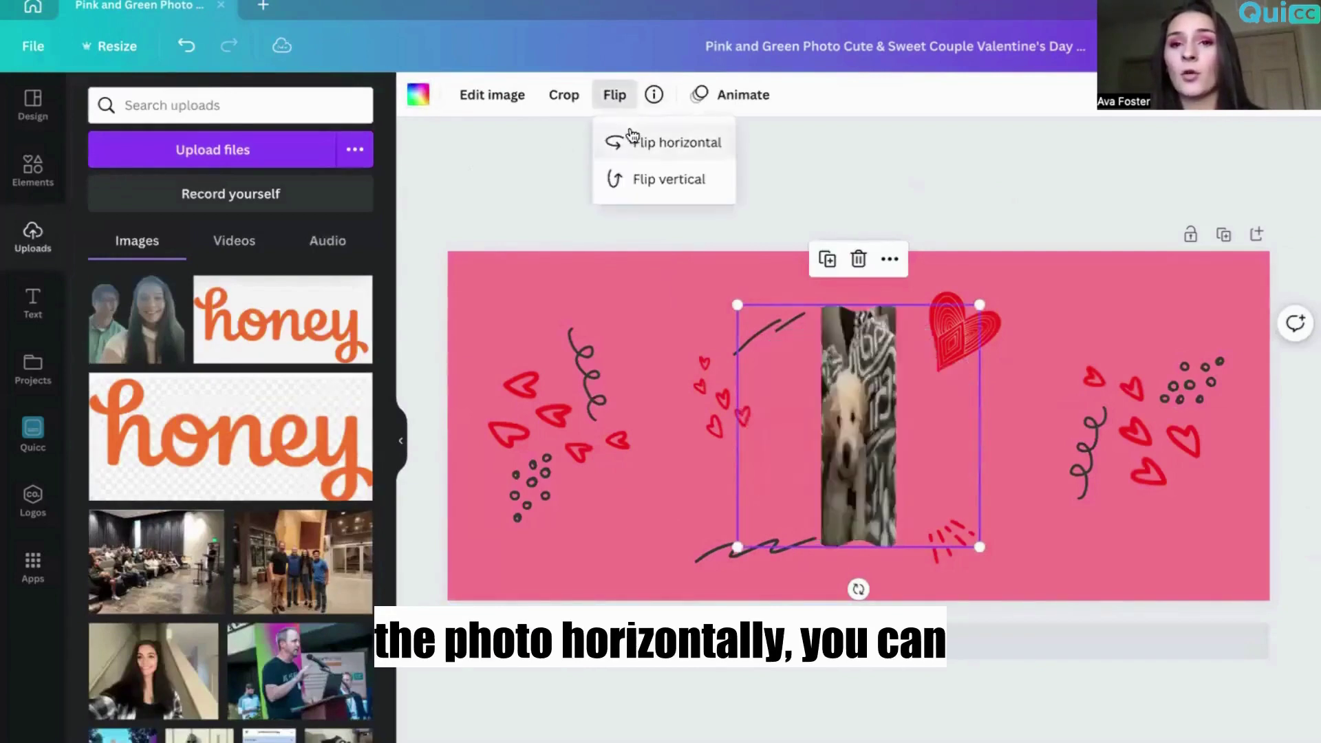
pyautogui.click(636, 147)
pyautogui.click(640, 178)
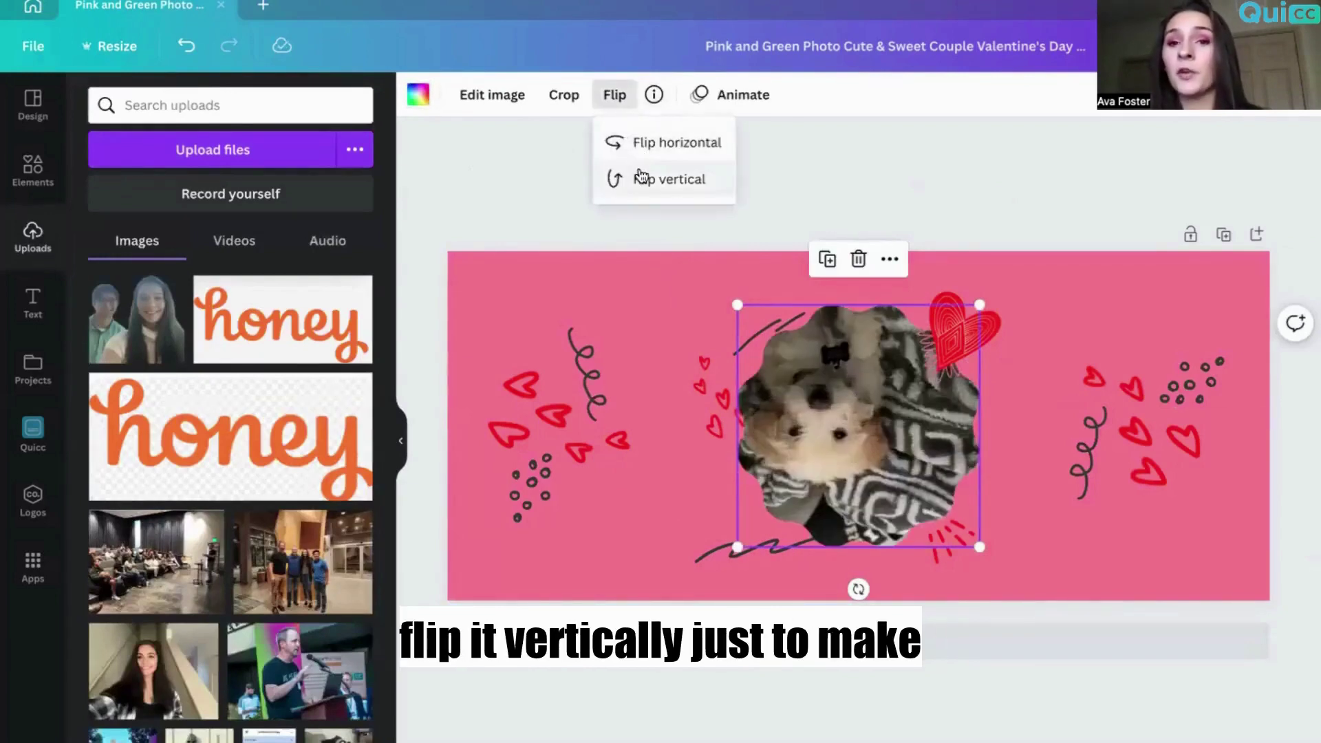
pyautogui.click(640, 178)
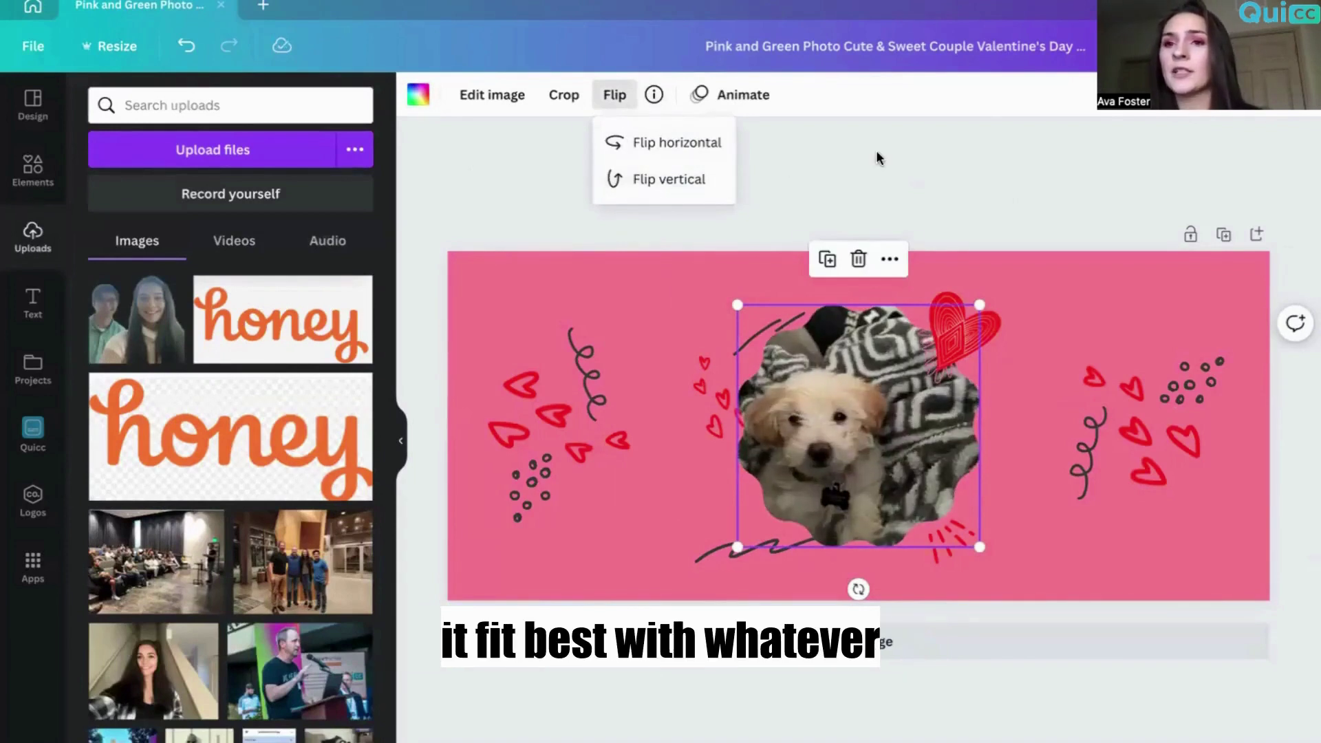
pyautogui.click(571, 100)
# - Crop the dog photo so it sits lower within its wavy frame
pyautogui.click(575, 104)
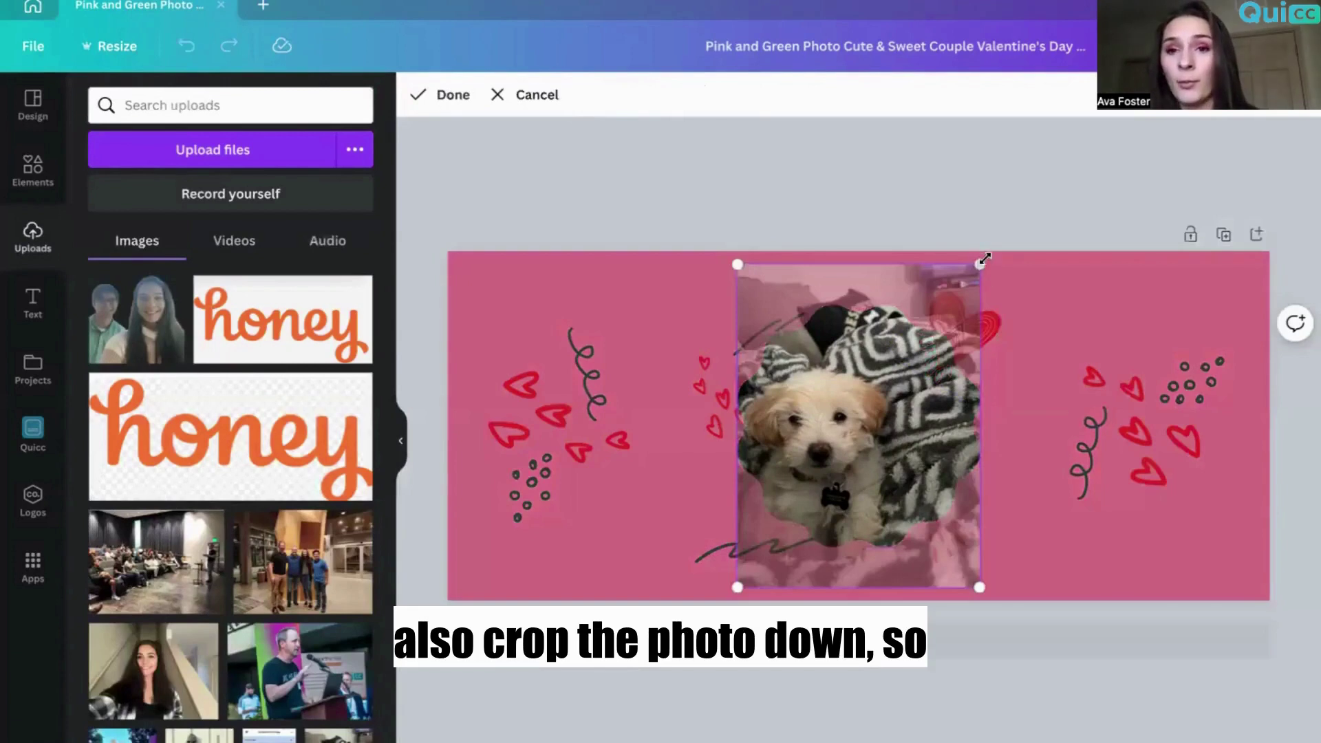
pyautogui.moveTo(905, 352); pyautogui.dragTo(886, 420)
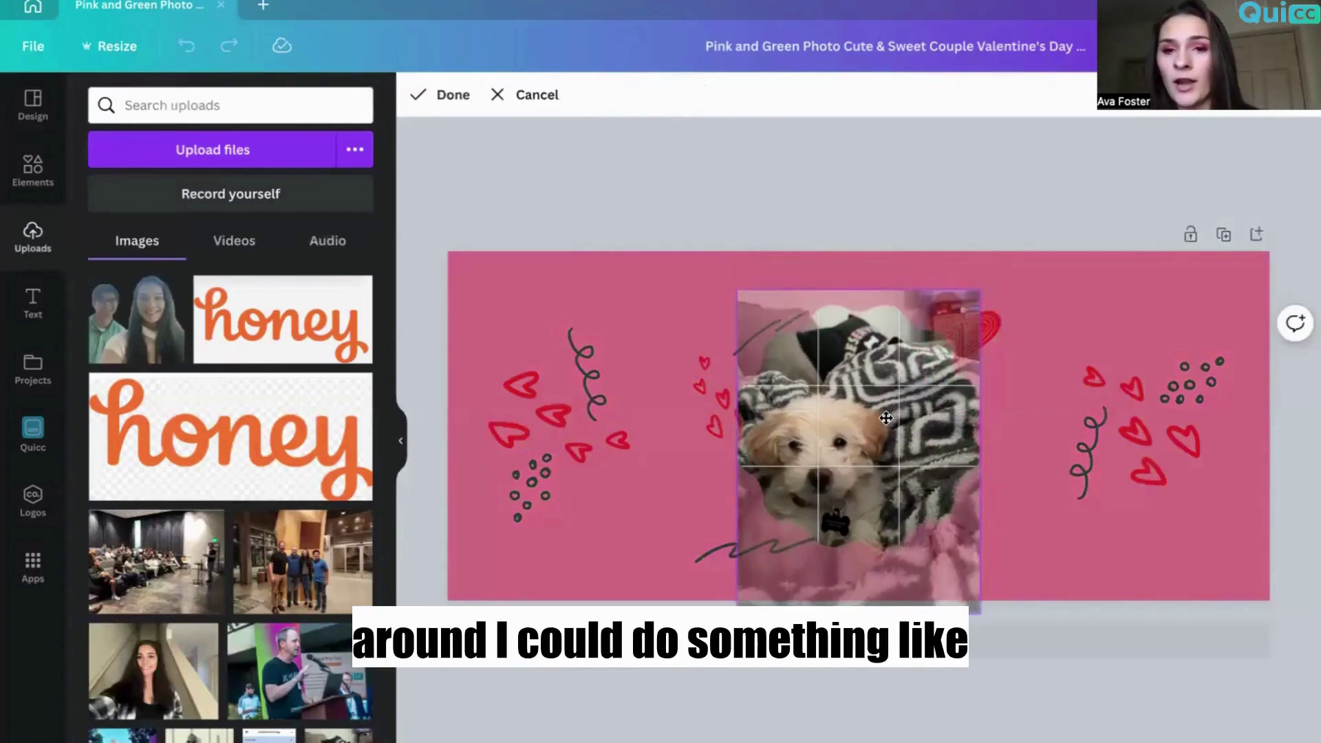
pyautogui.click(883, 221)
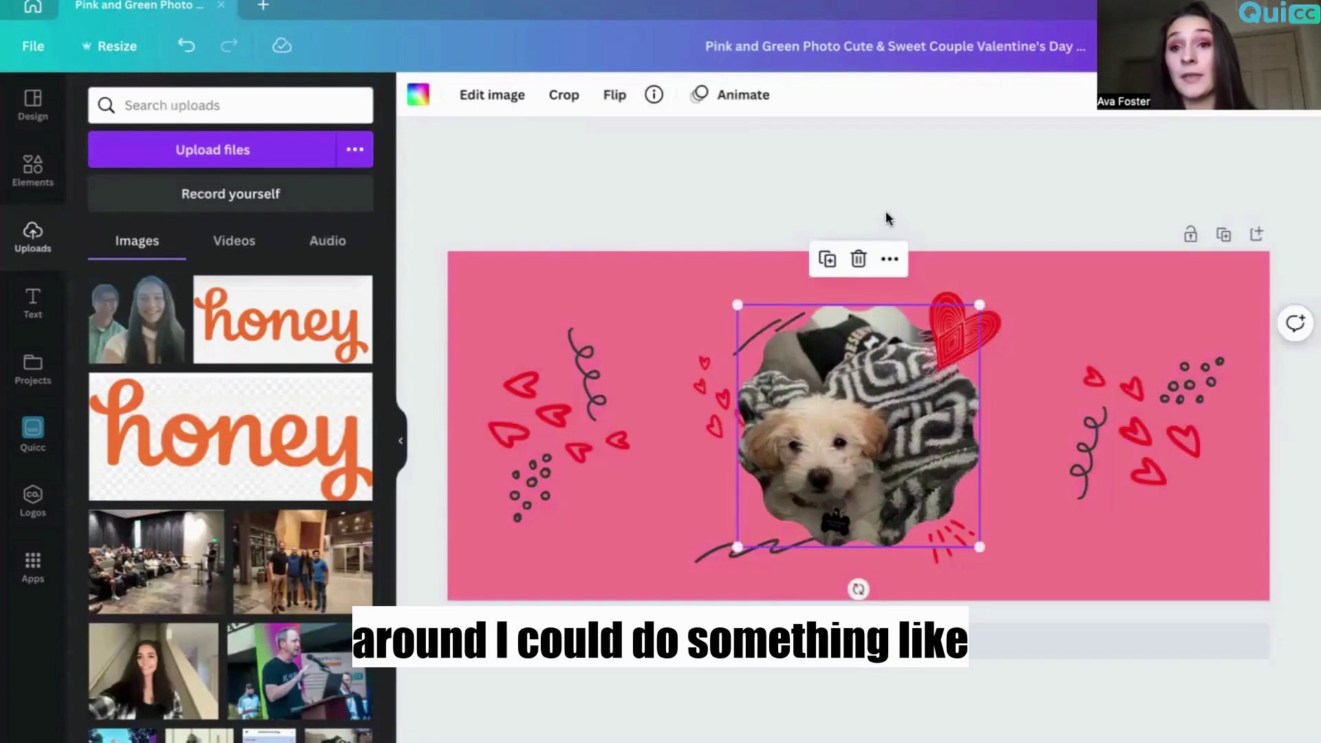
# - Delete the left-side cluster of red hearts, swirl and dots
pyautogui.click(624, 285)
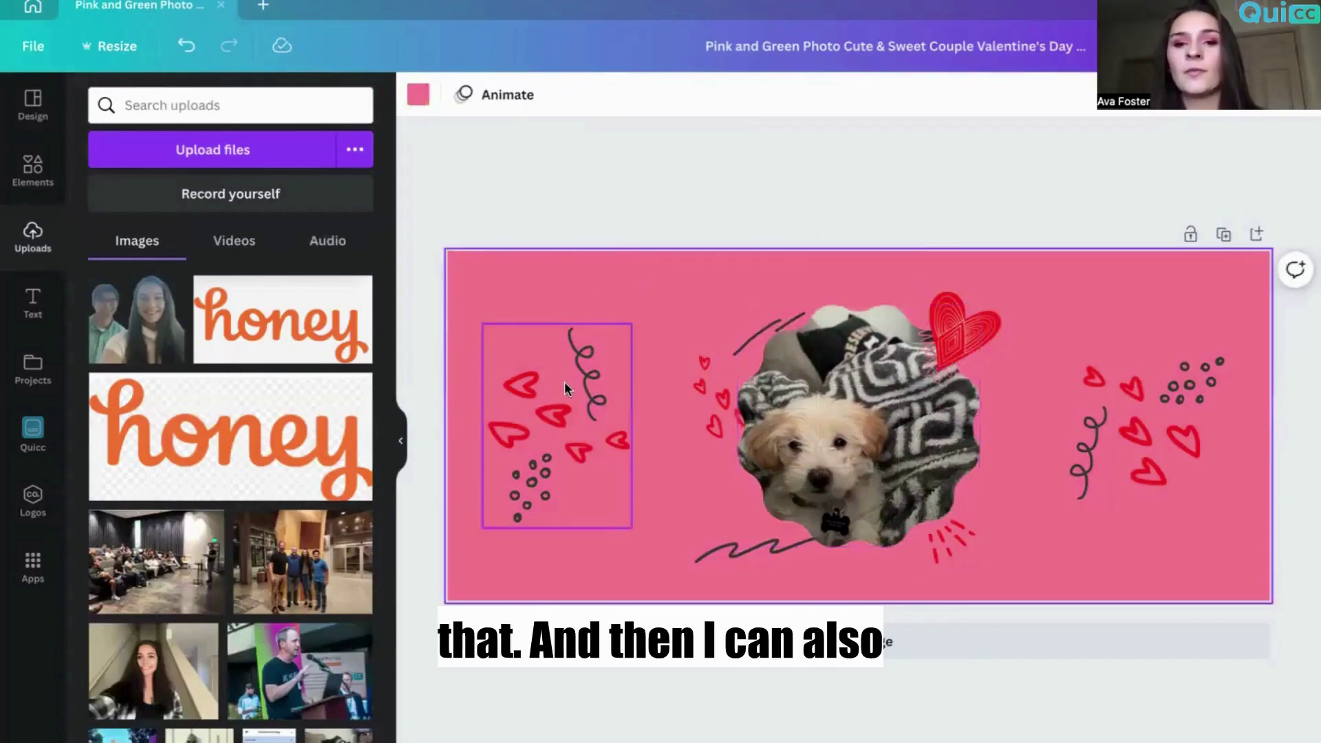
pyautogui.click(591, 382)
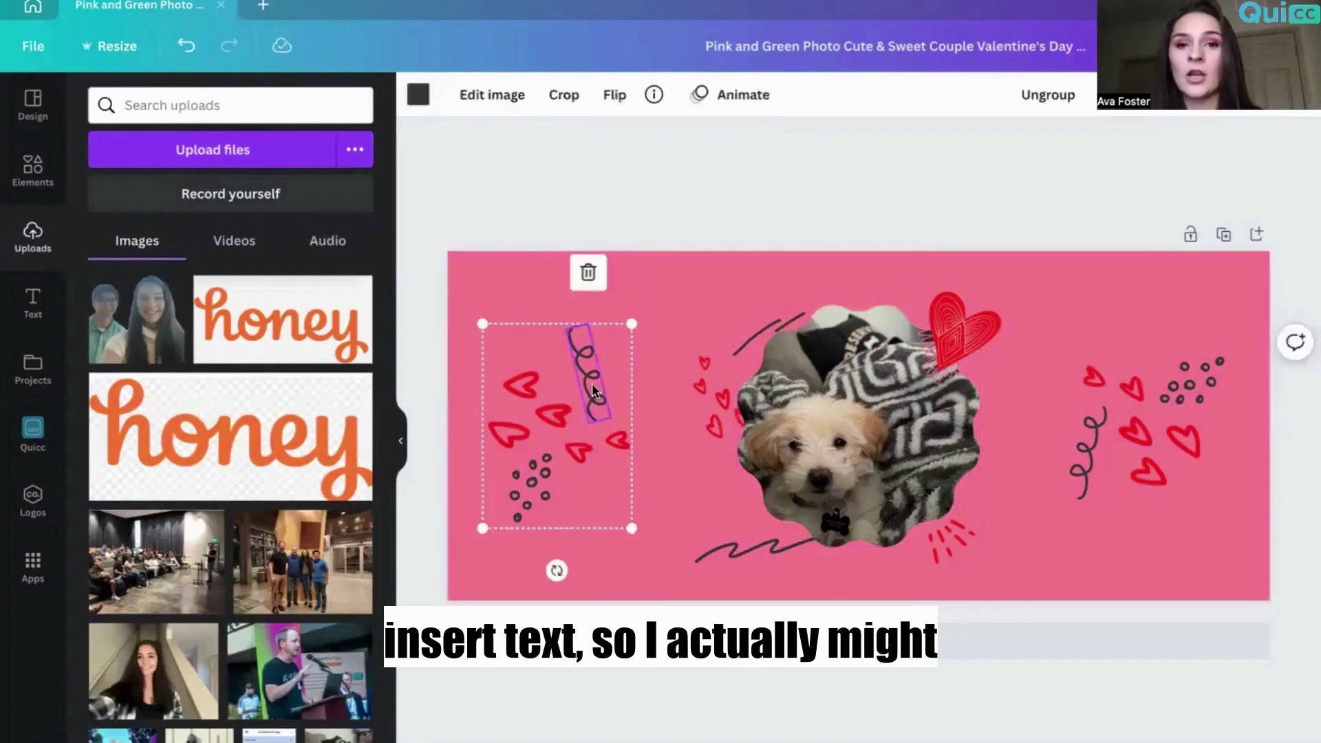
pyautogui.click(594, 453)
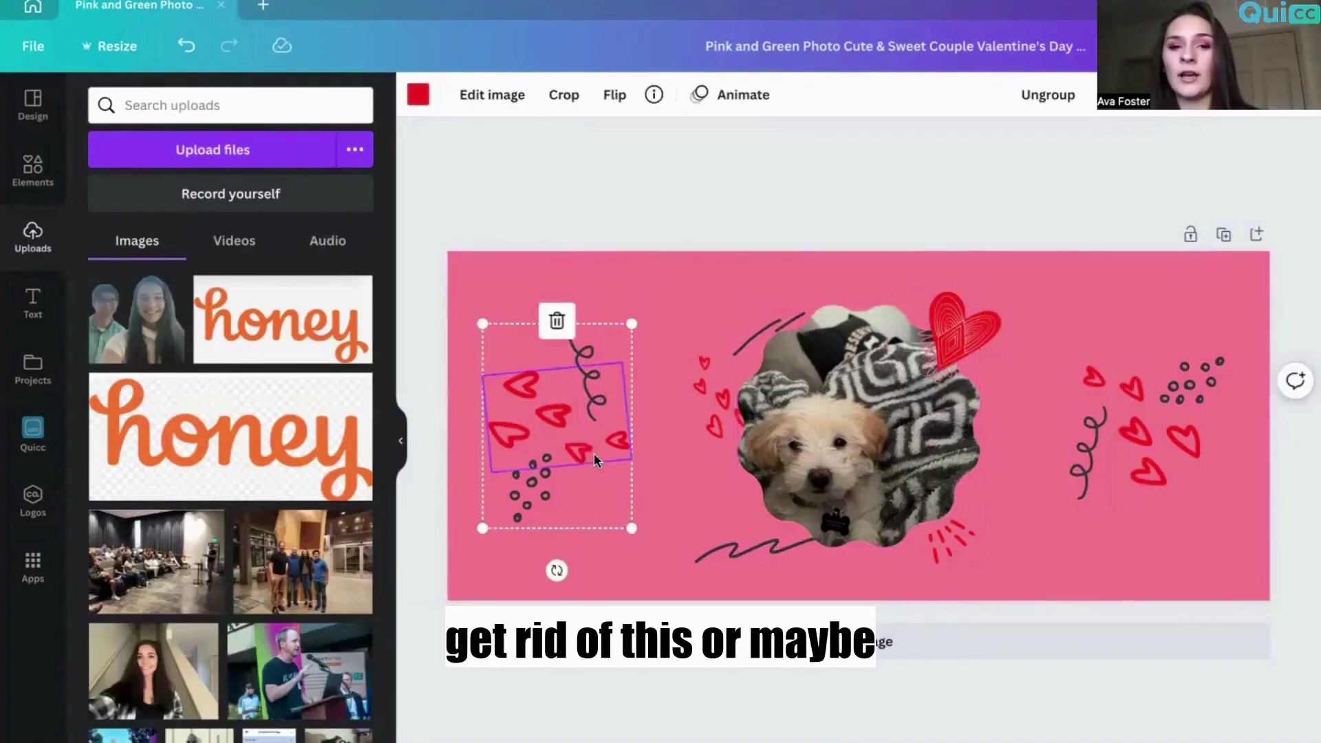
pyautogui.moveTo(584, 439)
pyautogui.mouseDown()
pyautogui.moveTo(695, 406)
pyautogui.moveTo(674, 393)
pyautogui.moveTo(692, 468)
pyautogui.moveTo(630, 475)
pyautogui.moveTo(595, 410)
pyautogui.moveTo(605, 396)
pyautogui.moveTo(664, 393)
pyautogui.moveTo(605, 397)
pyautogui.mouseUp()
pyautogui.press('Delete')
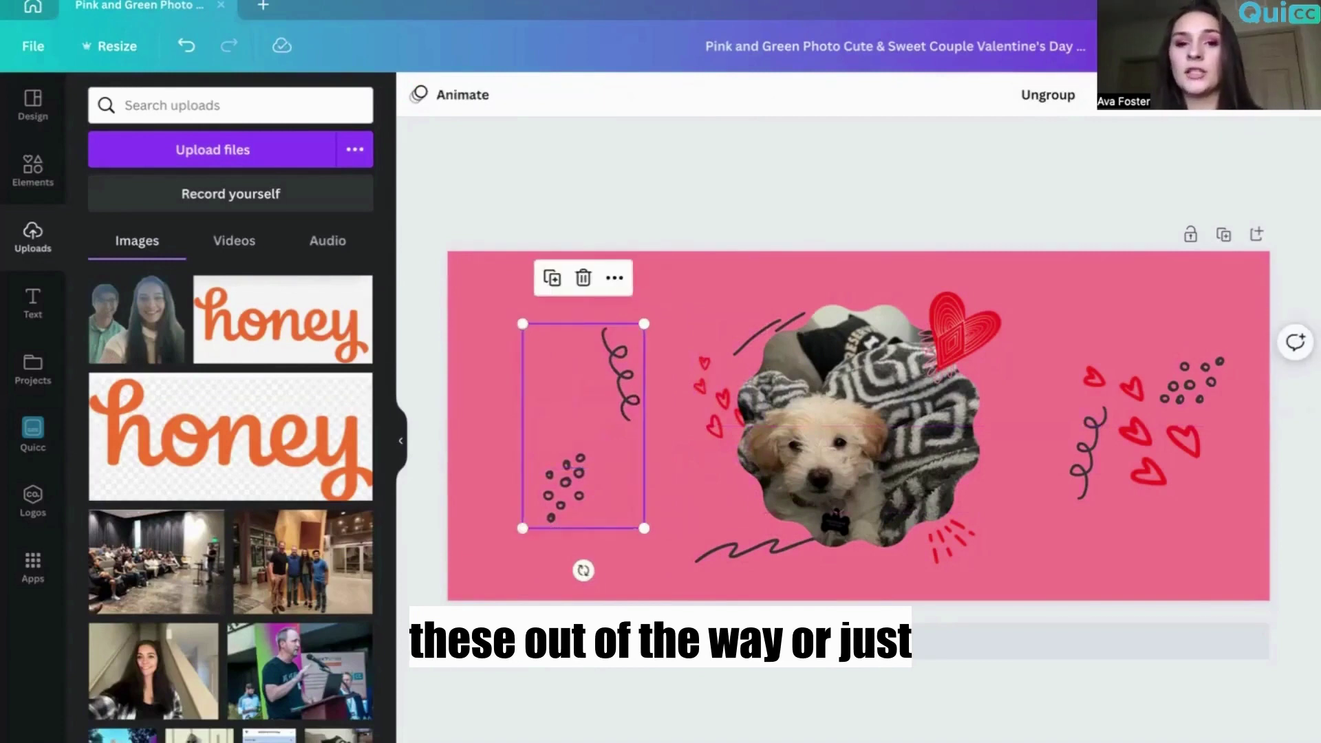
pyautogui.press('Delete')
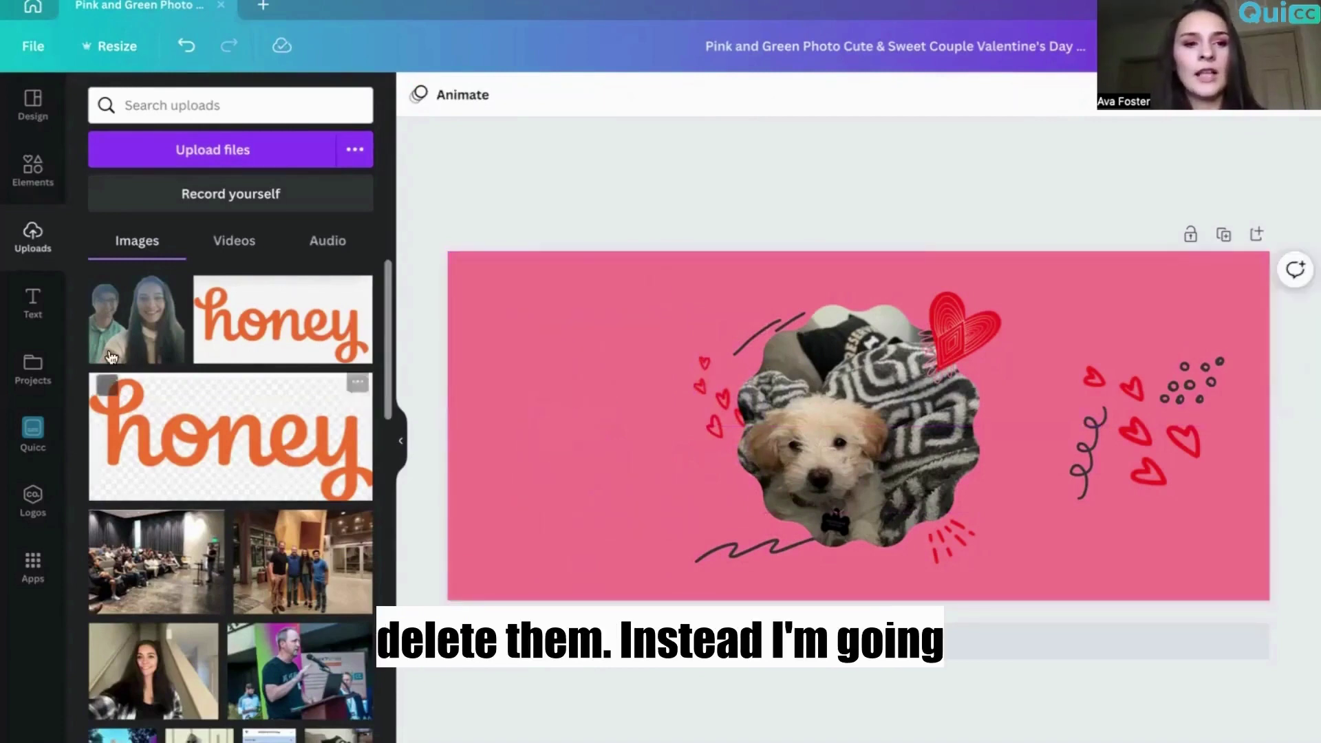
# - Add the 'valentines' Happy Valentine's Day text design and move it to the card's left side
pyautogui.click(33, 302)
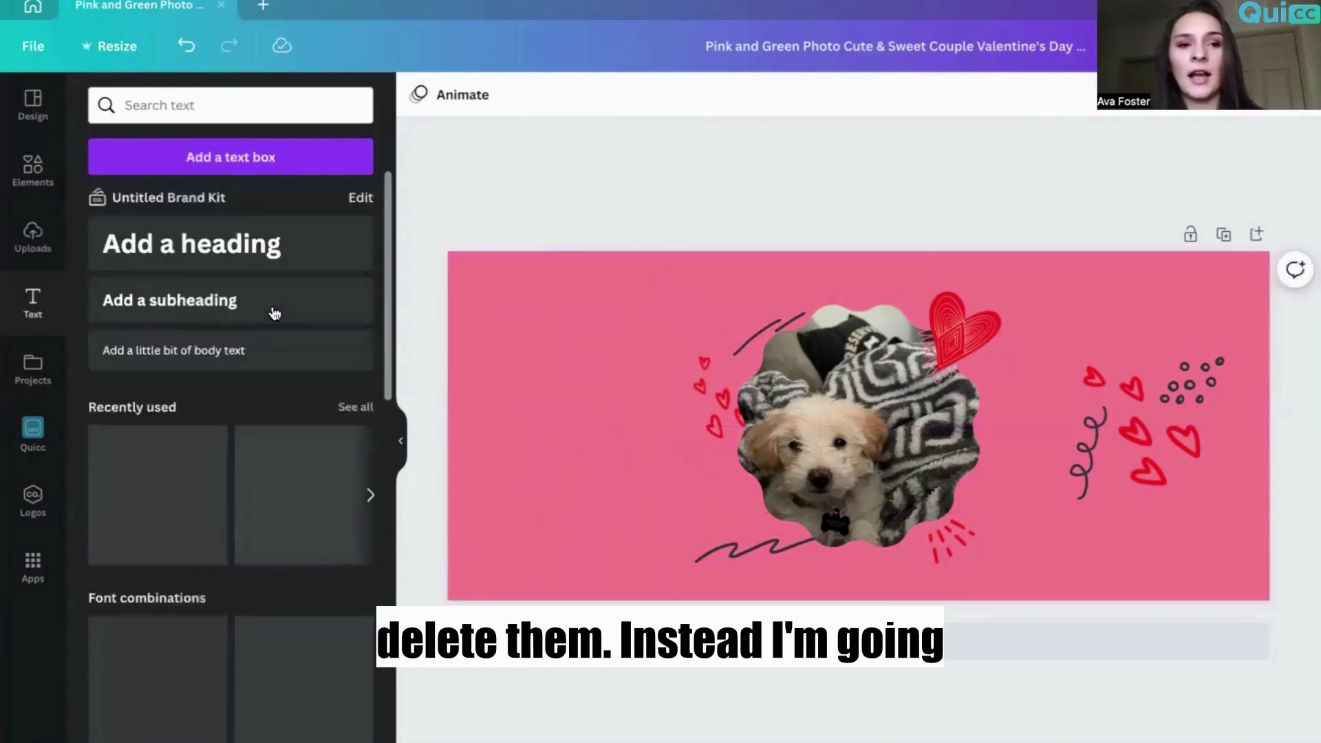
pyautogui.click(261, 104)
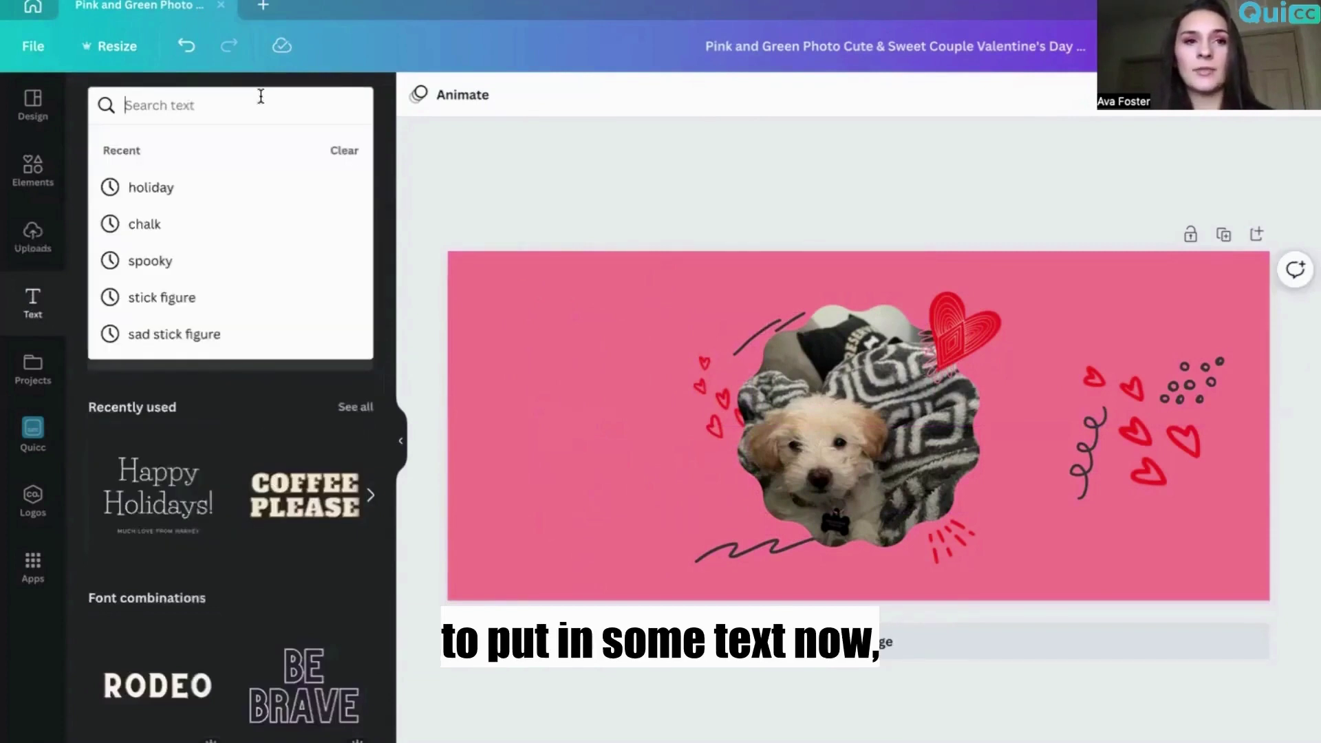
pyautogui.write('valentines')
pyautogui.press('Return')
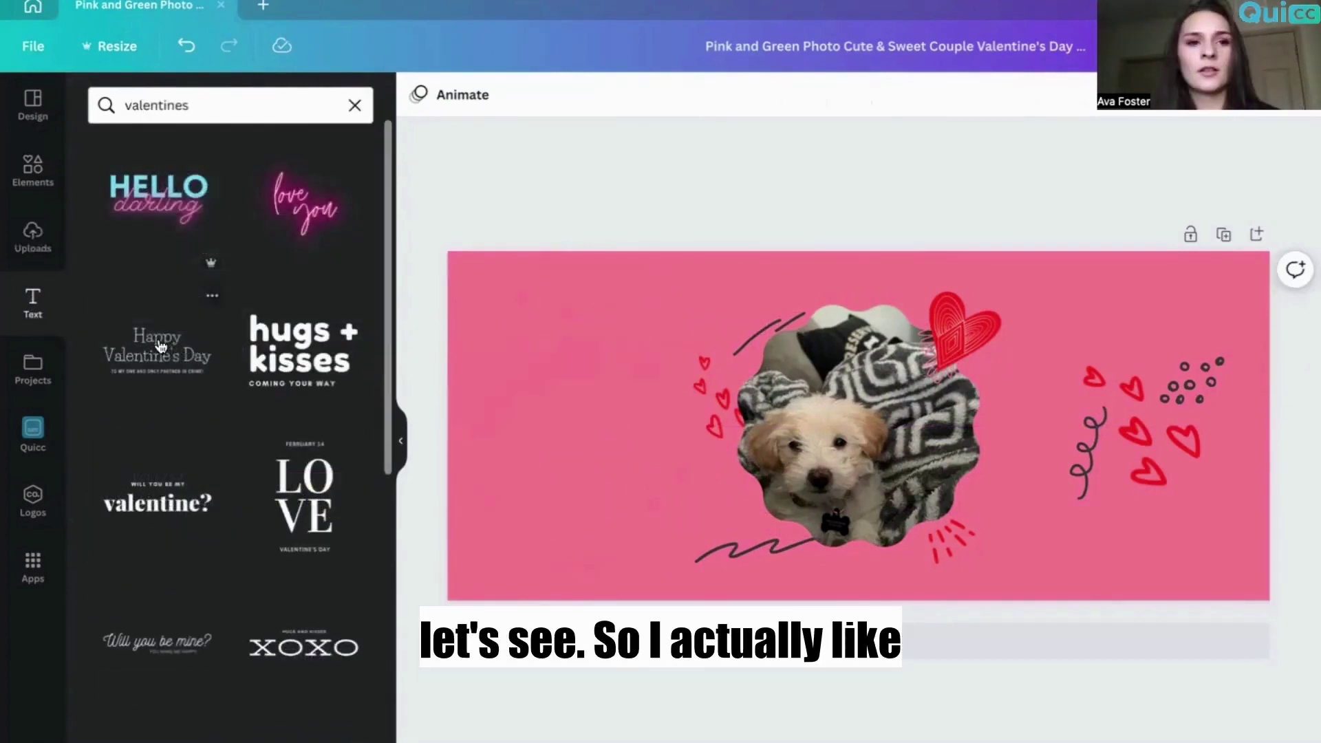
pyautogui.click(160, 346)
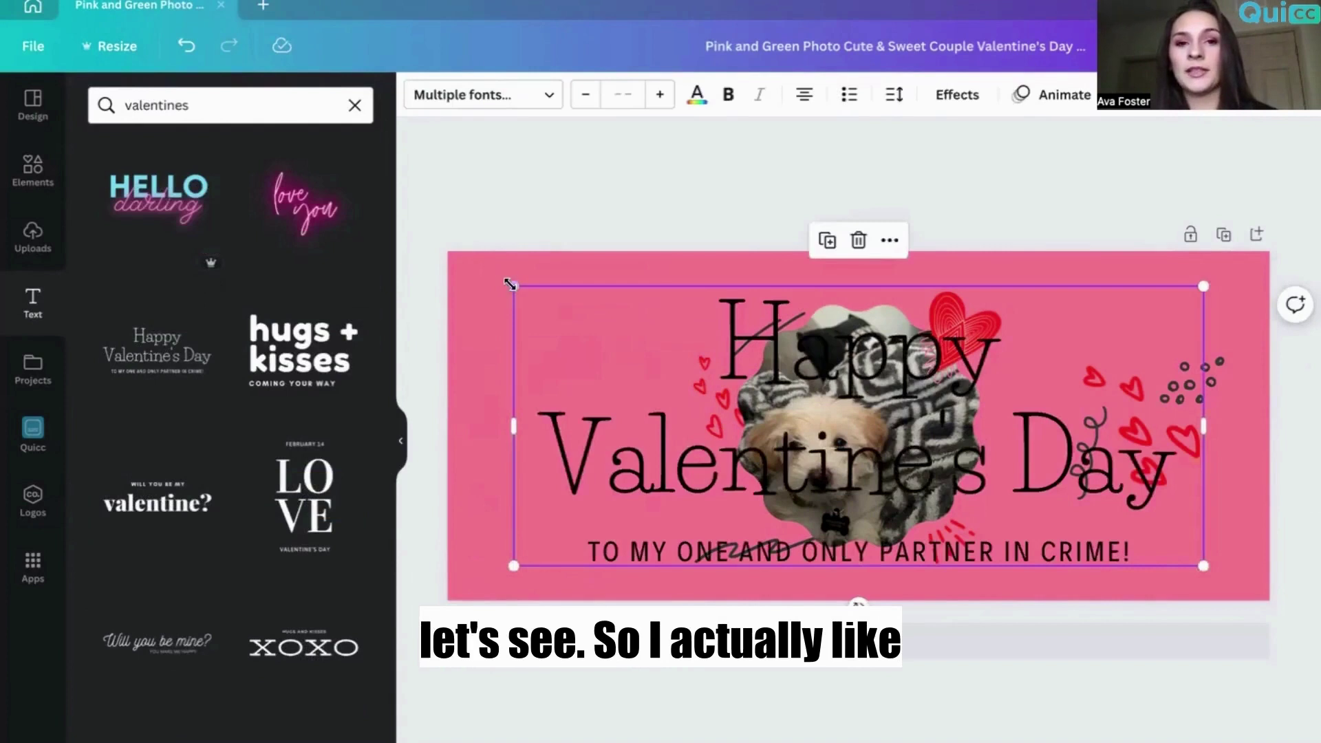
pyautogui.moveTo(510, 285); pyautogui.dragTo(996, 481)
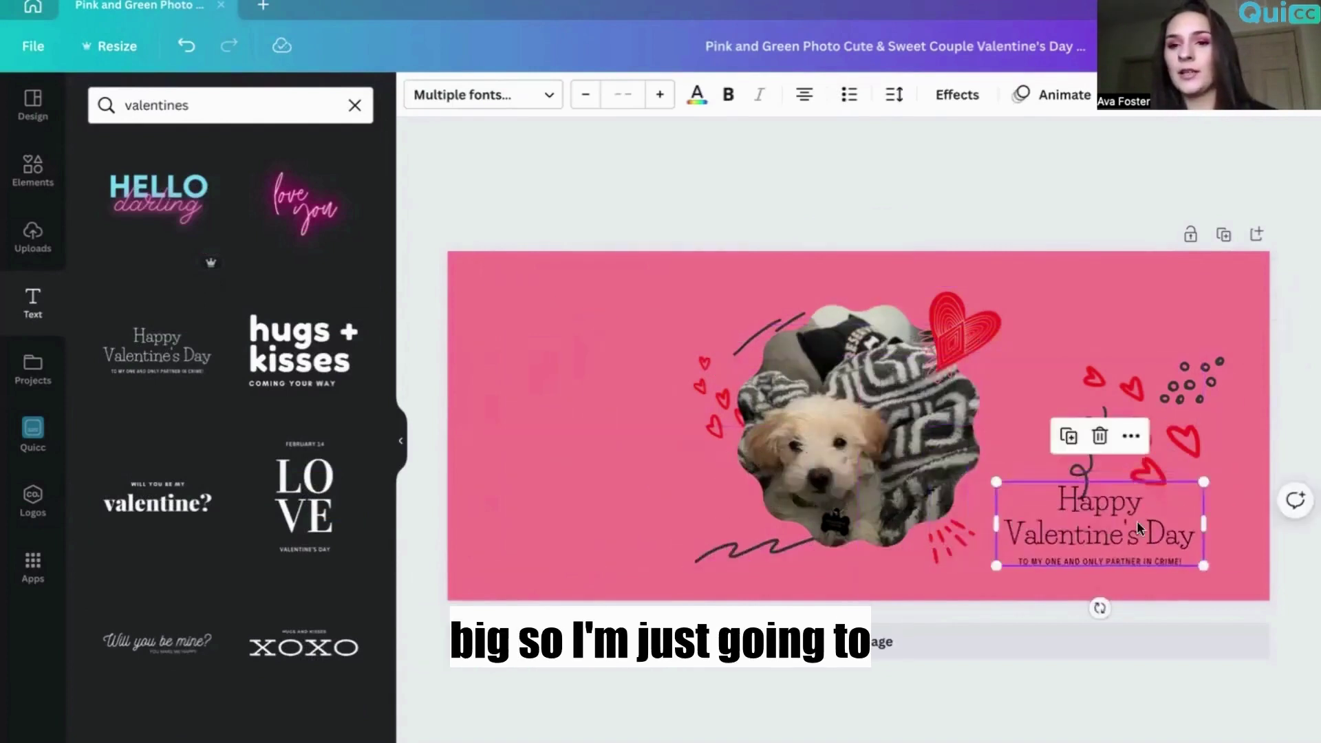
pyautogui.moveTo(1138, 529); pyautogui.dragTo(596, 432)
# - Delete the subtitle line and enlarge the Happy Valentine's Day heading to size 22.8
pyautogui.click(606, 470)
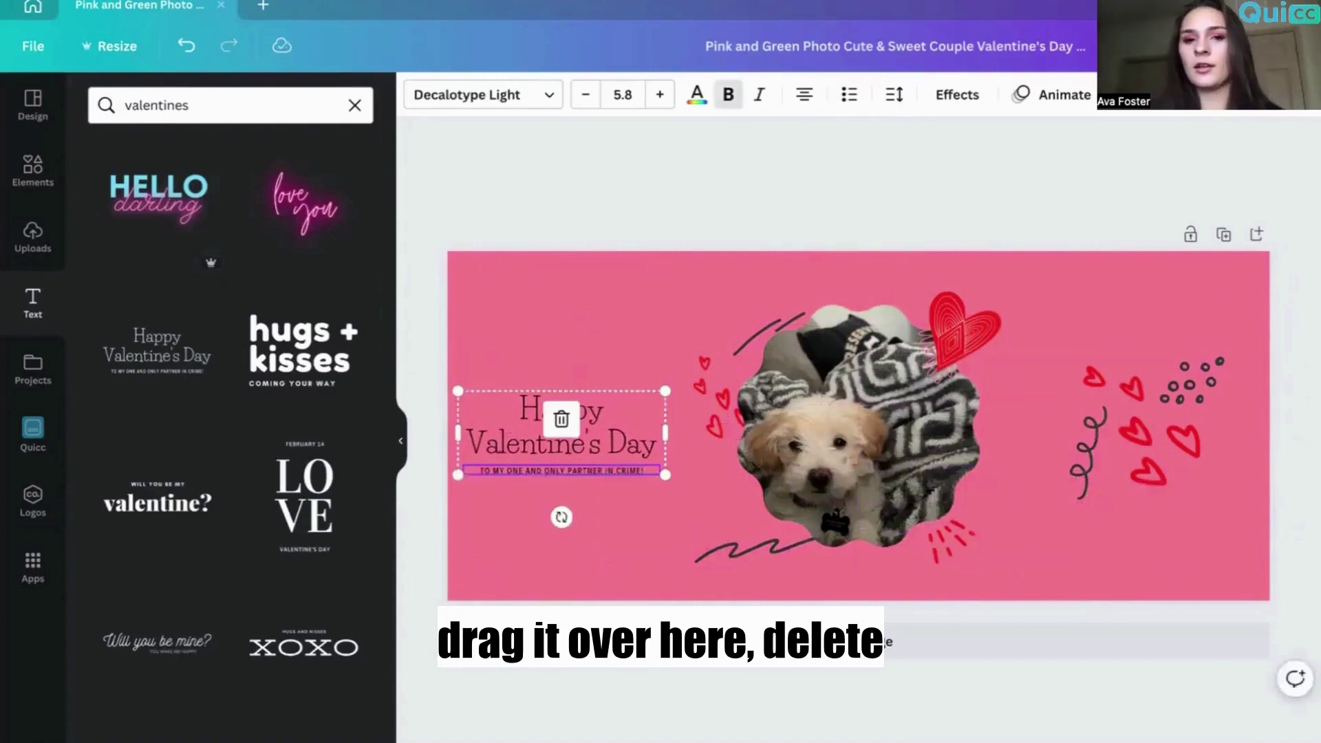
pyautogui.press('Delete')
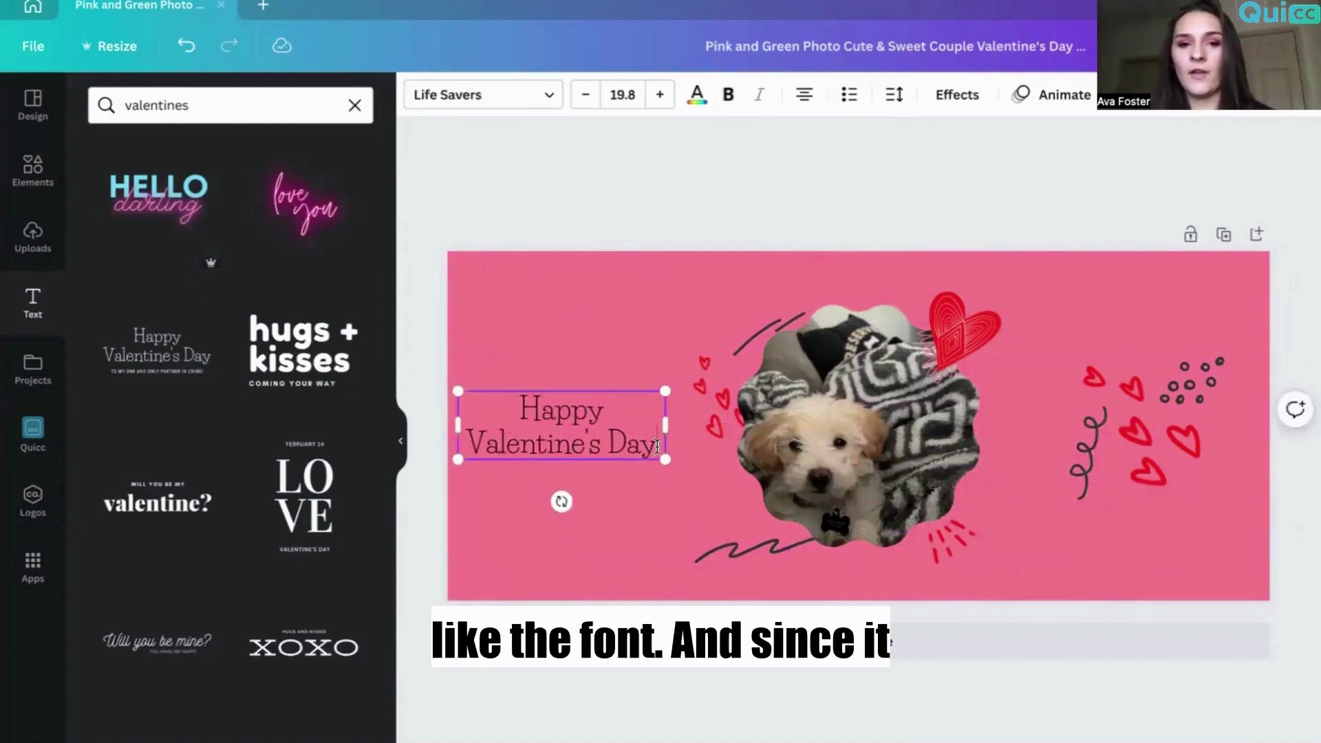
pyautogui.moveTo(666, 466); pyautogui.dragTo(679, 469)
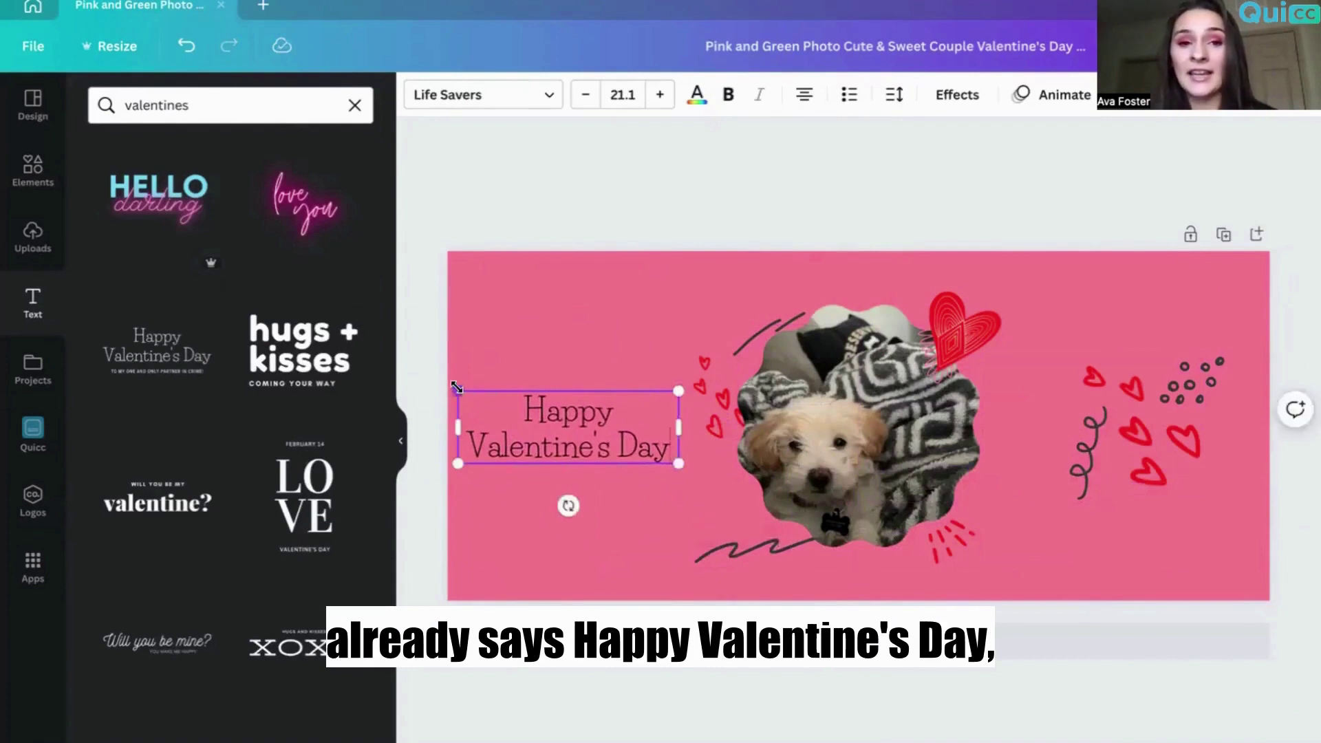
pyautogui.moveTo(457, 388); pyautogui.dragTo(448, 385)
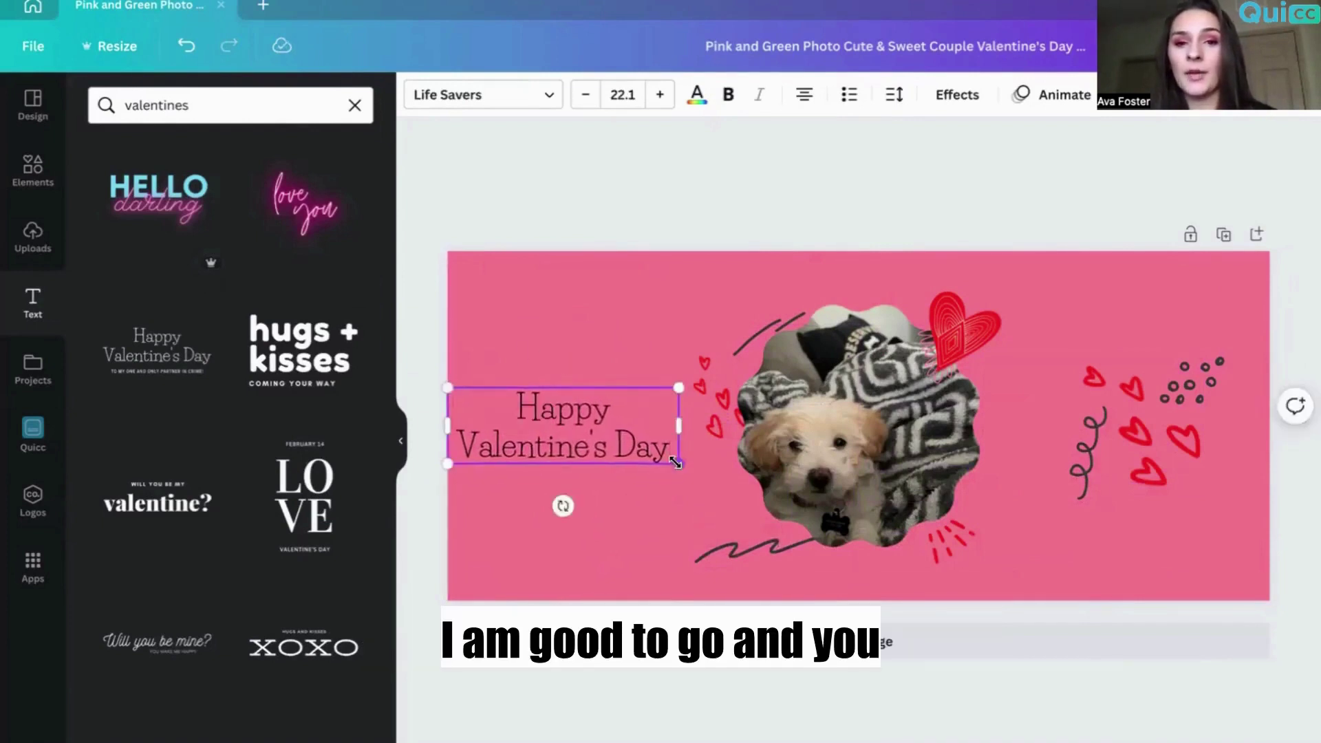
pyautogui.moveTo(675, 464); pyautogui.dragTo(710, 473)
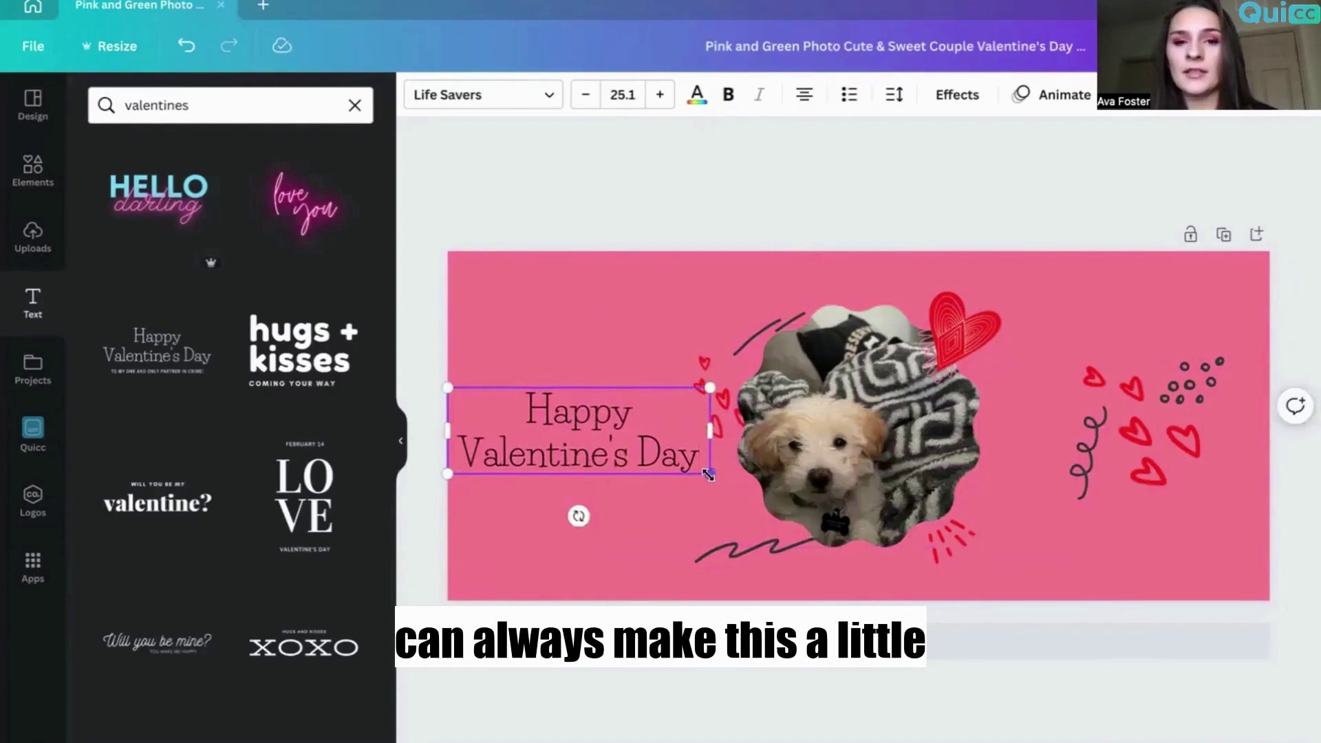
pyautogui.moveTo(710, 473); pyautogui.dragTo(664, 462)
pyautogui.click(660, 94)
pyautogui.click(660, 94)
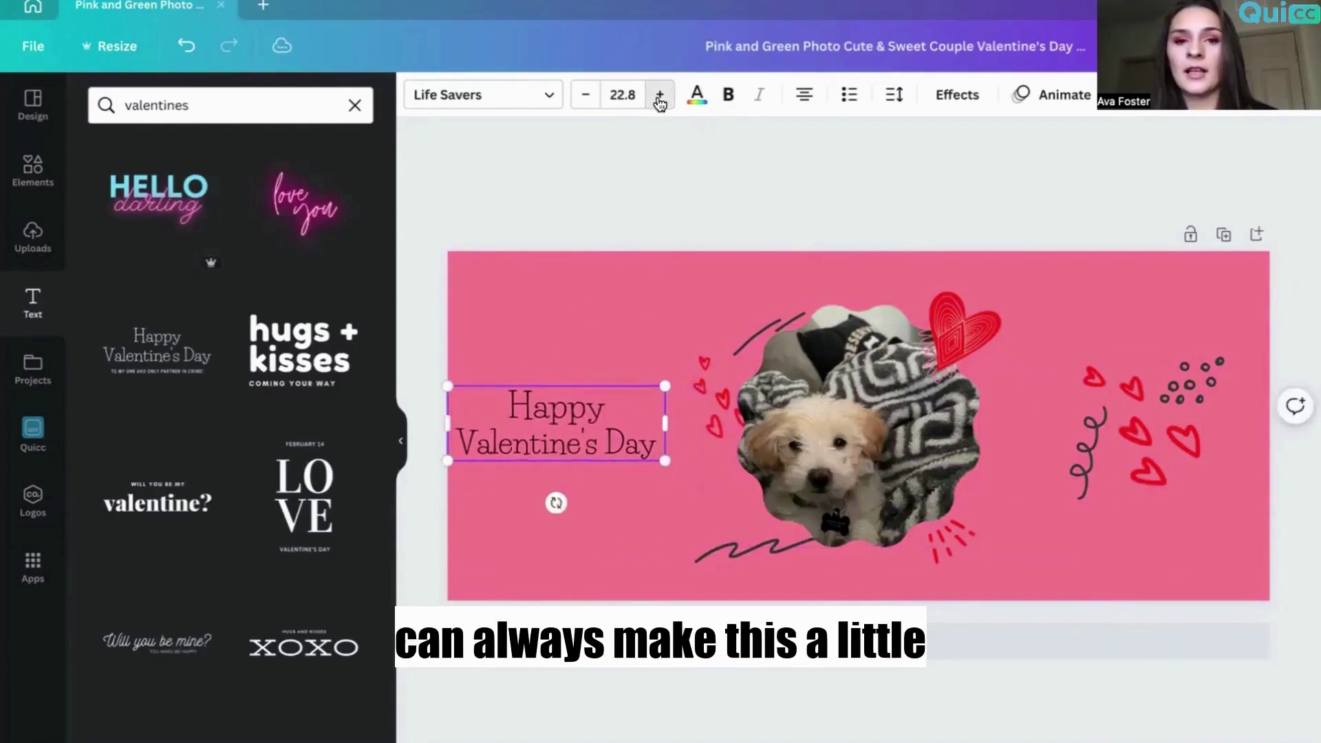
pyautogui.click(660, 95)
pyautogui.click(660, 94)
pyautogui.click(660, 94)
pyautogui.click(652, 220)
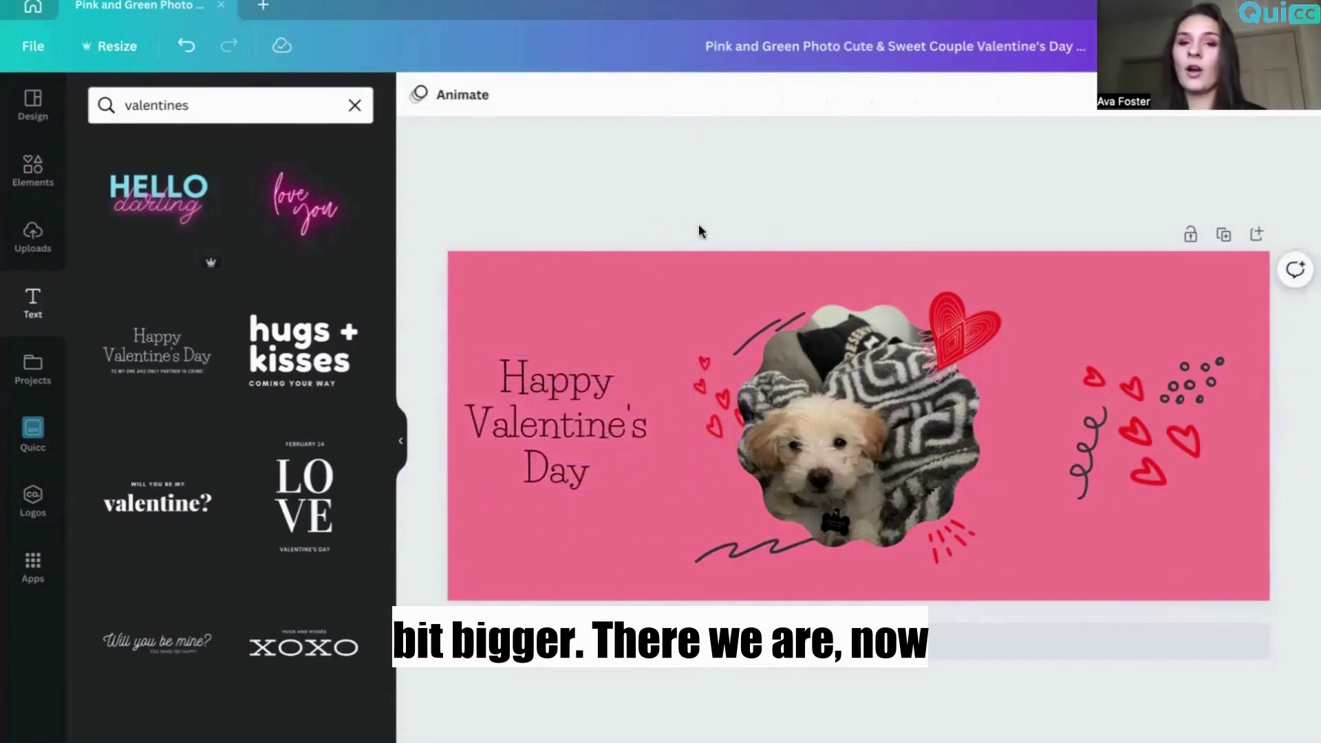